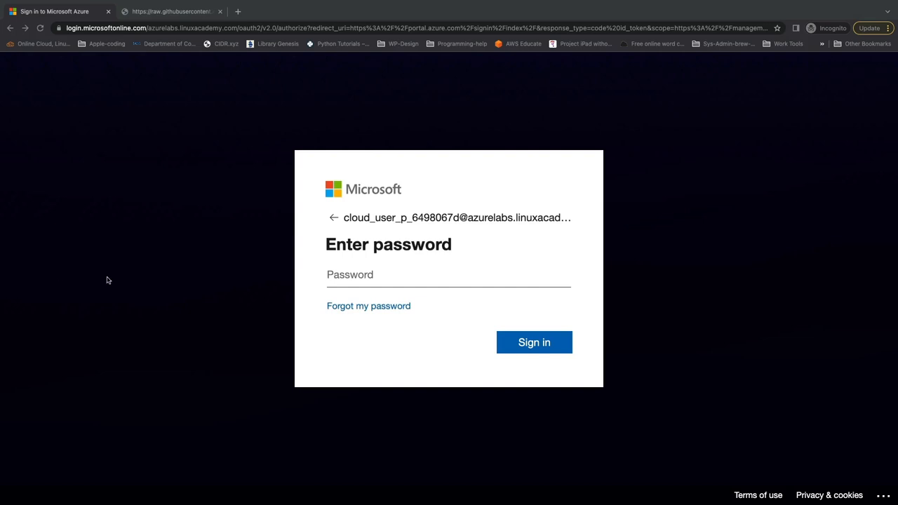
- Sign in to the Azure portal with the account password, stay signed in, and dismiss the list view tip
click(347, 282)
key(super+v)
key(Return)
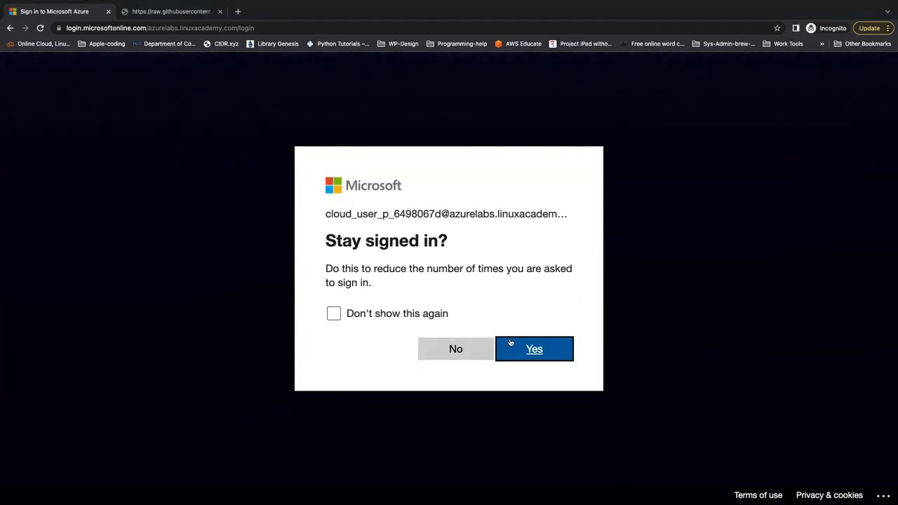
click(520, 348)
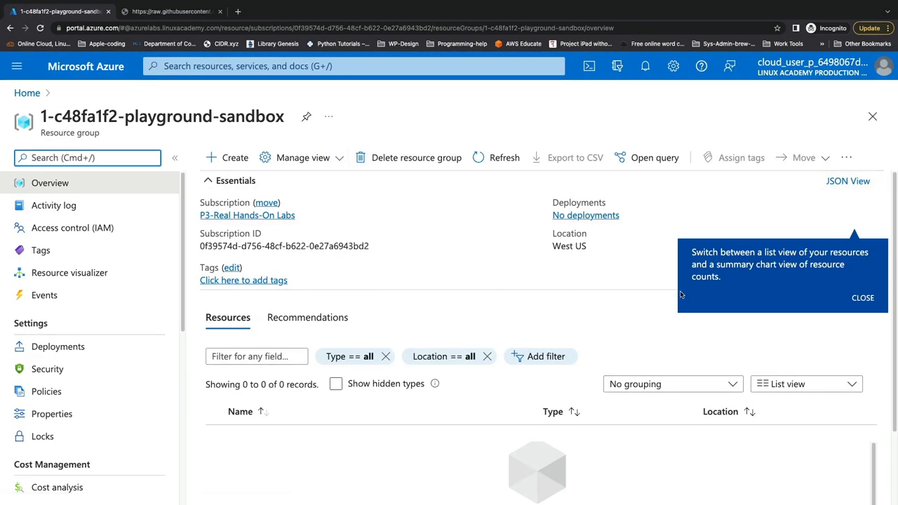
click(859, 299)
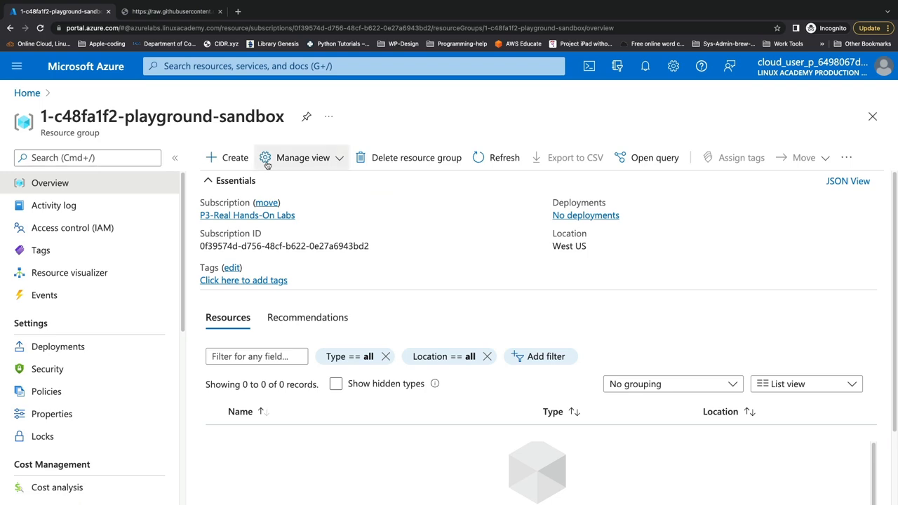
- Check the setup commands in the raw GitHub text file and open Azure Cloud Shell with the PowerShell environment
click(172, 12)
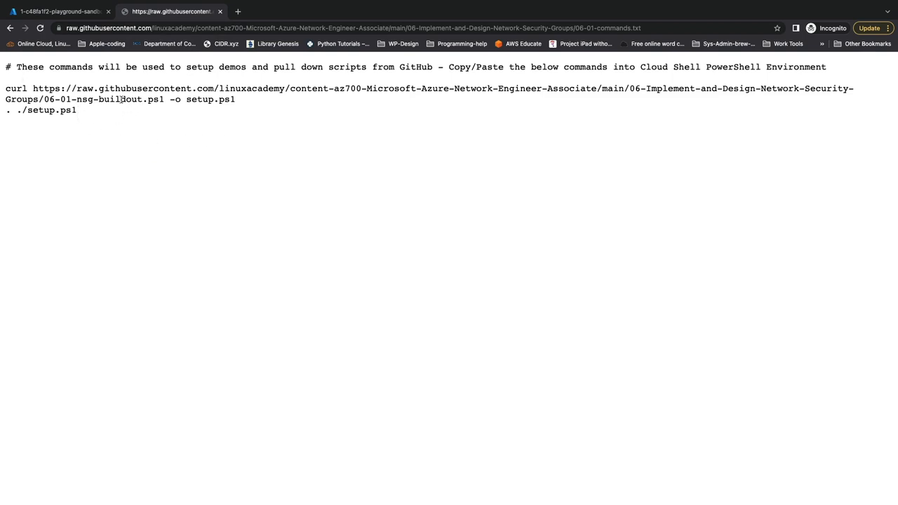
click(67, 12)
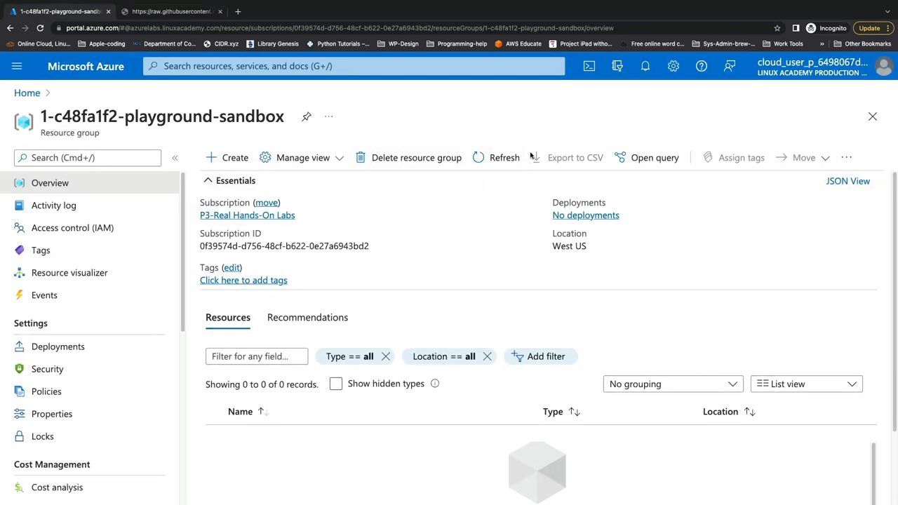
click(591, 77)
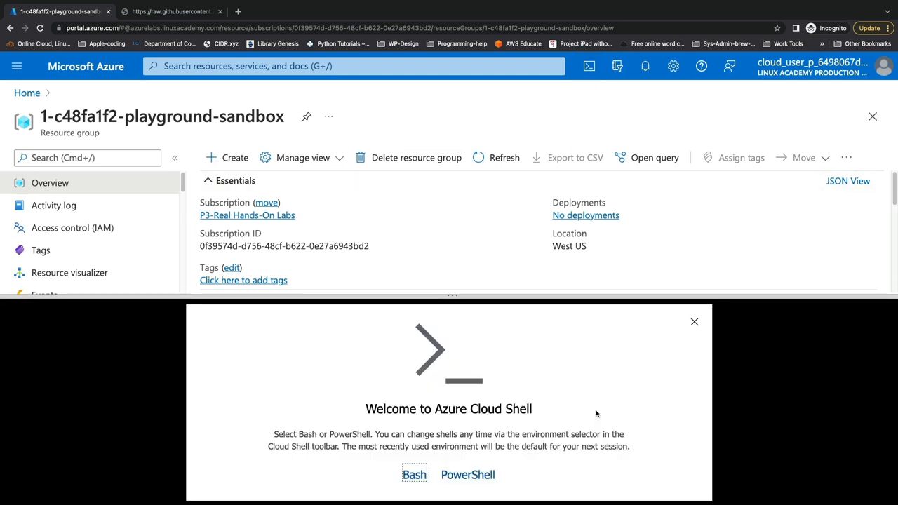
click(490, 476)
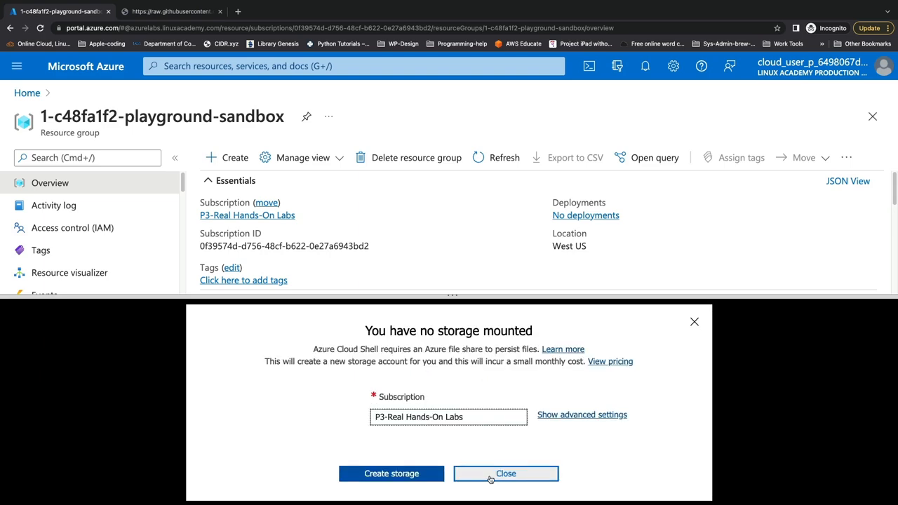
- Create the Cloud Shell storage through advanced settings with new storage account acgcloudchasedemostg and new file share cloudshell
click(571, 415)
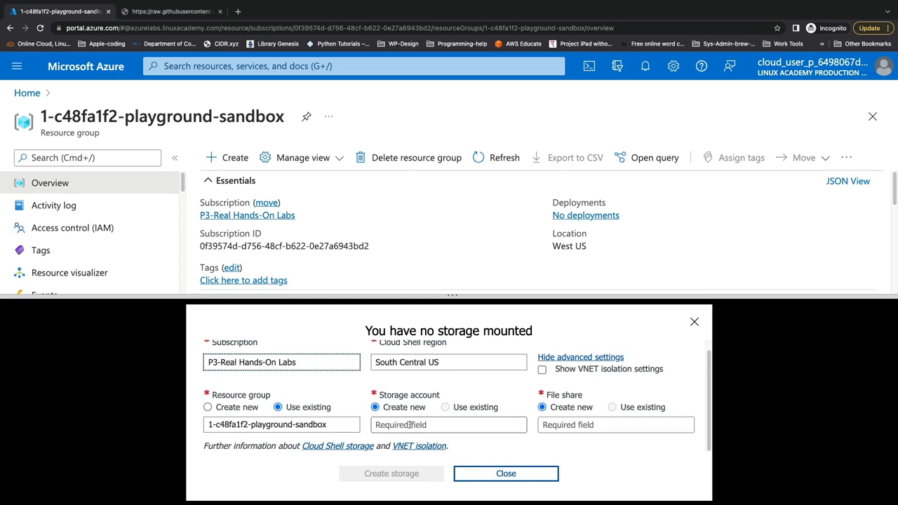
click(411, 425)
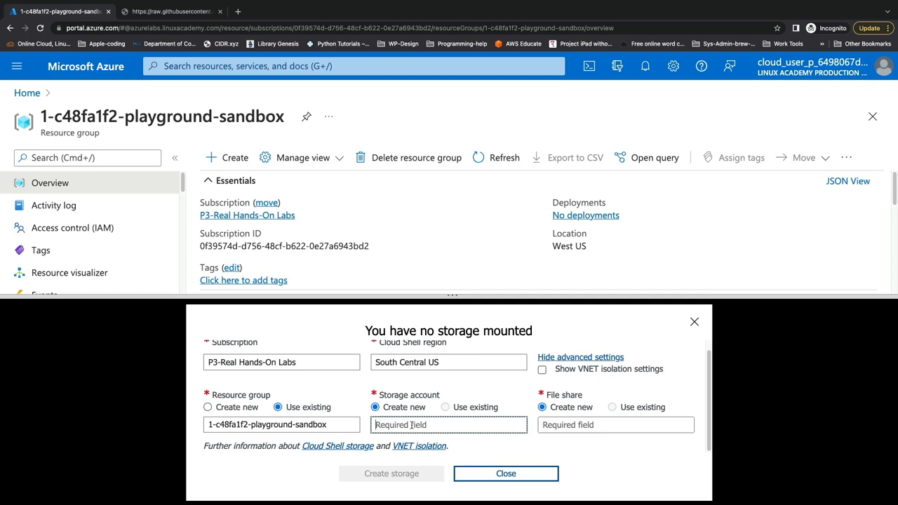
text(acgcloudchasedemostg)
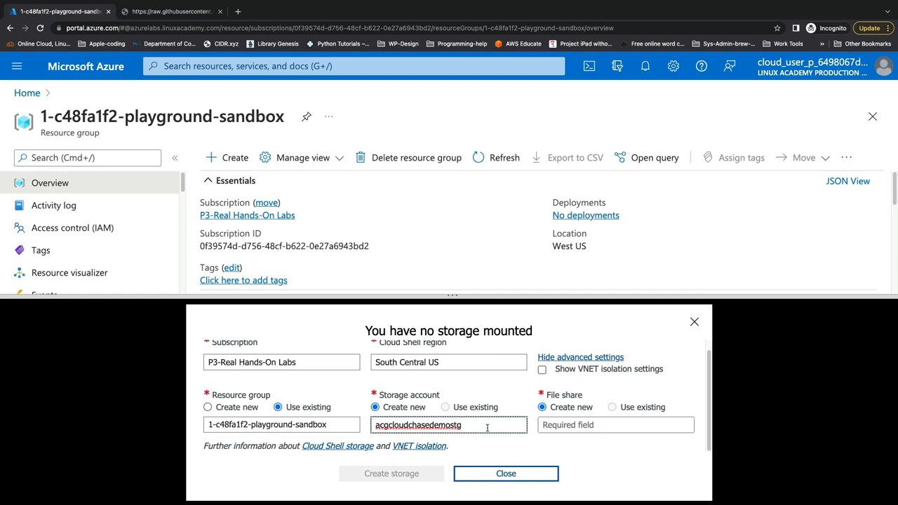
click(567, 428)
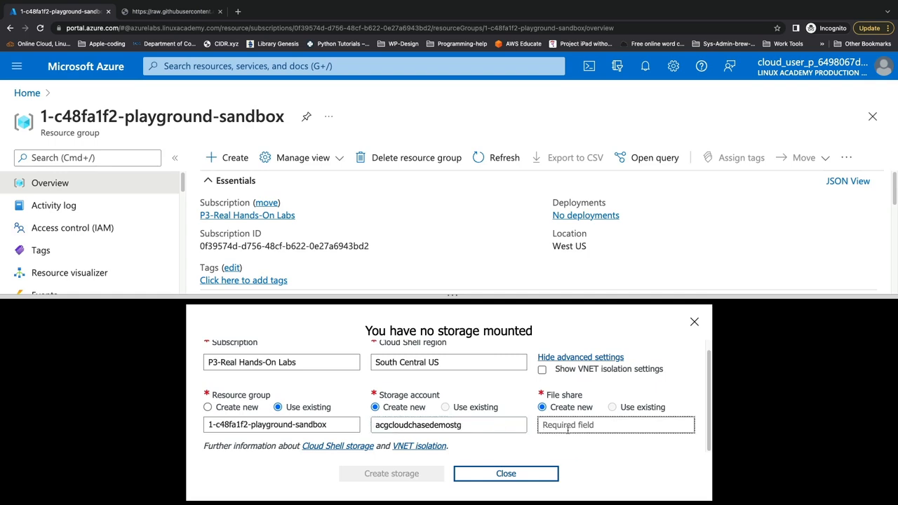
text(cloudshell)
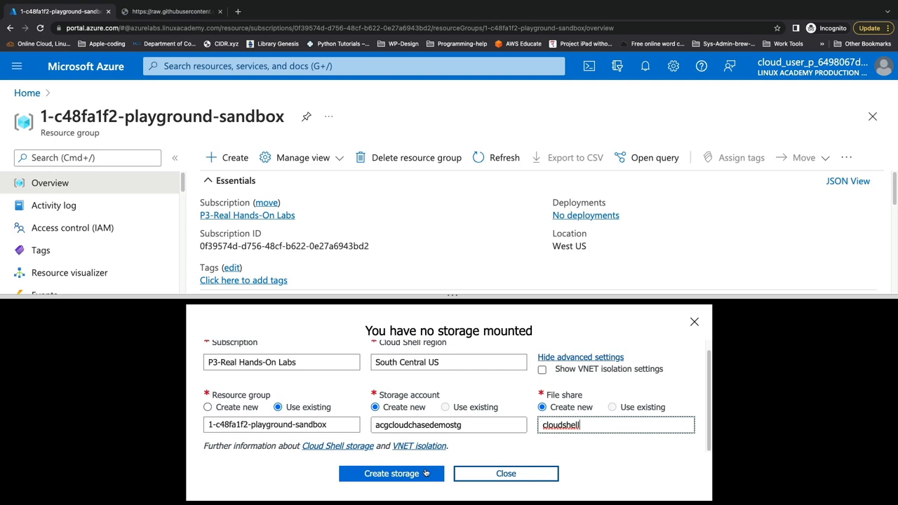
click(425, 472)
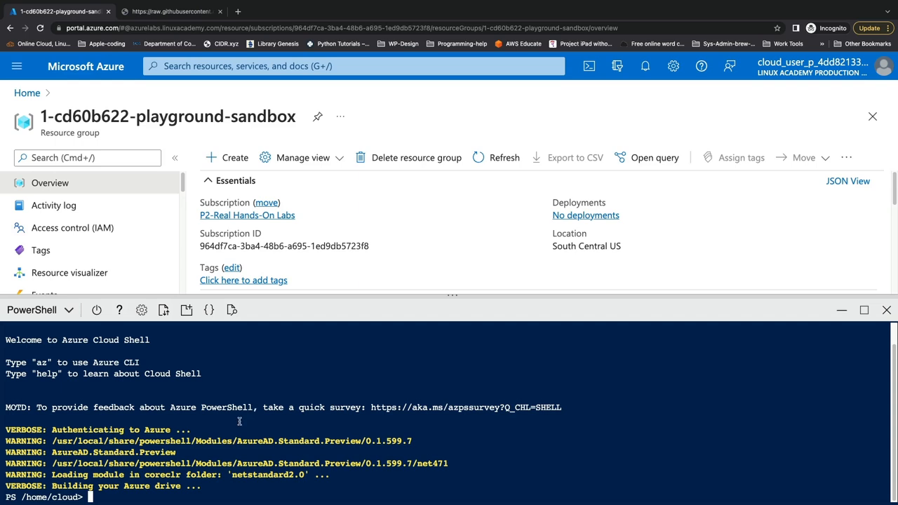
- Clear the Cloud Shell terminal, then set its text size to Medium and maximize the shell
text(clear)
key(Return)
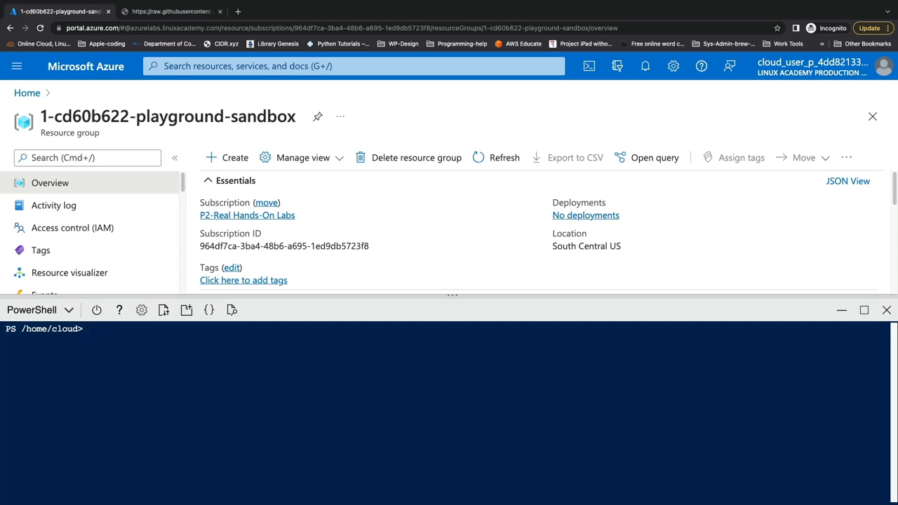
click(140, 313)
mouse_move(145, 340)
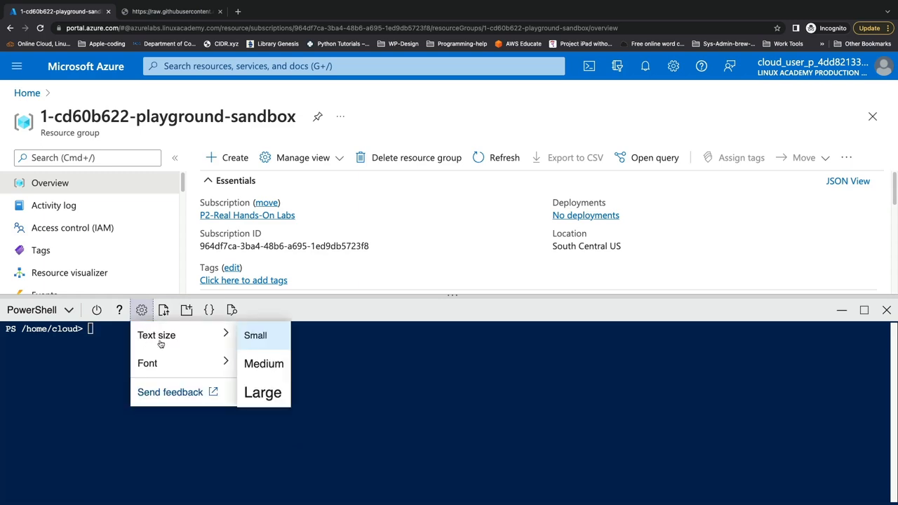
click(257, 366)
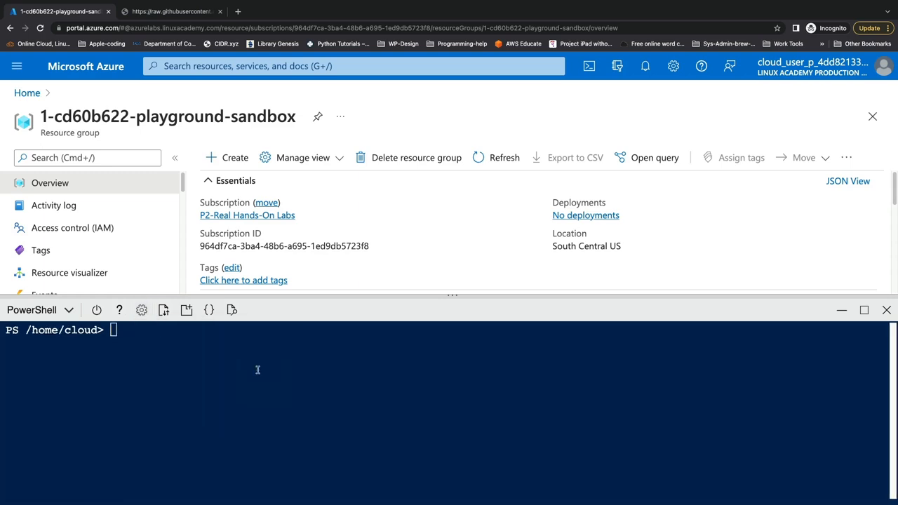
click(860, 316)
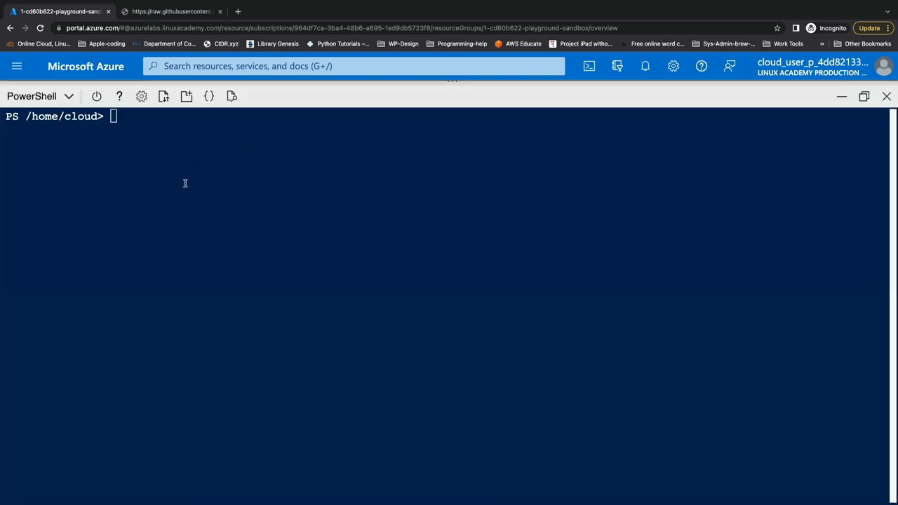
- Copy the setup commands from the raw GitHub file and run them in Cloud Shell to download and execute setup.ps1
click(180, 13)
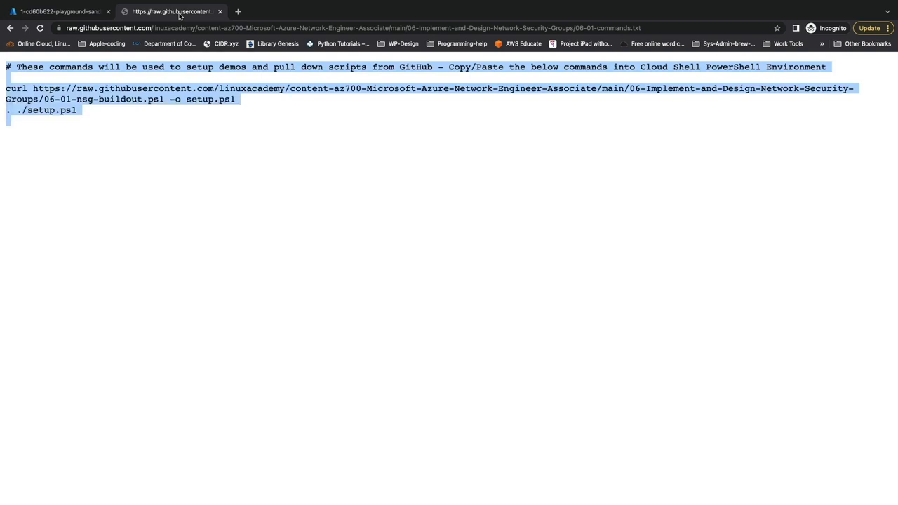
right_click(63, 103)
click(81, 123)
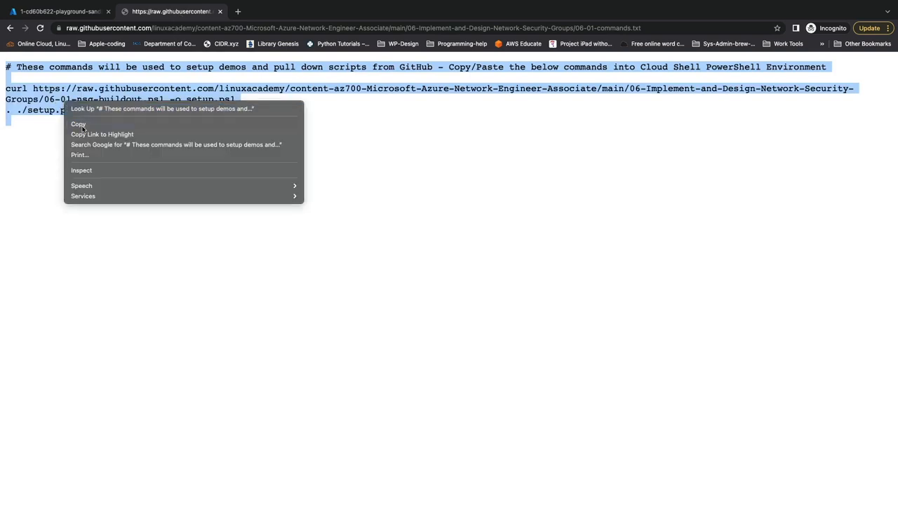
click(73, 17)
right_click(158, 160)
click(186, 229)
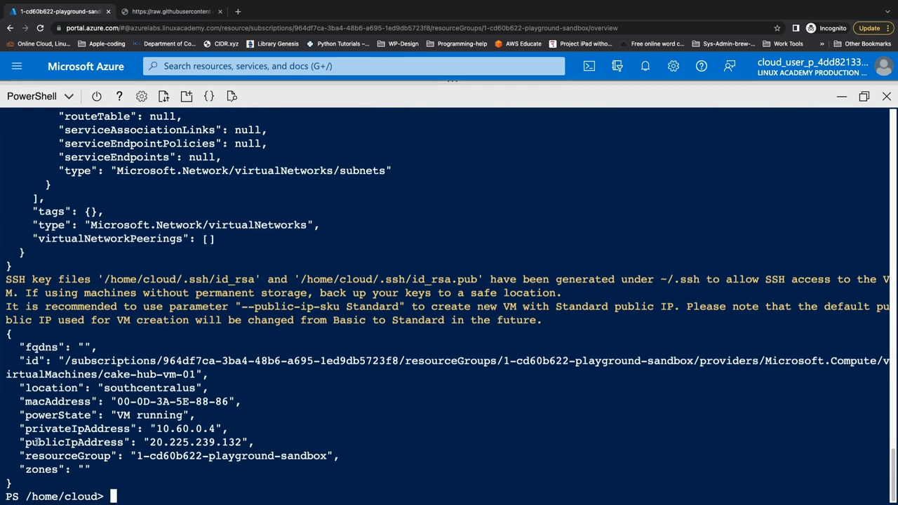
- Copy the public IP address of cake-hub-vm-01 from the script output and clear the terminal
drag(26, 443, 255, 443)
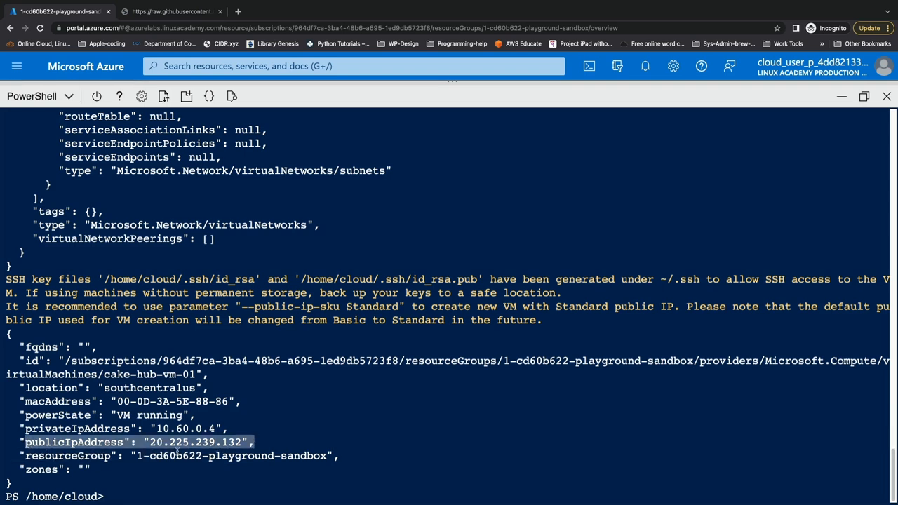
click(147, 442)
drag(147, 442, 240, 442)
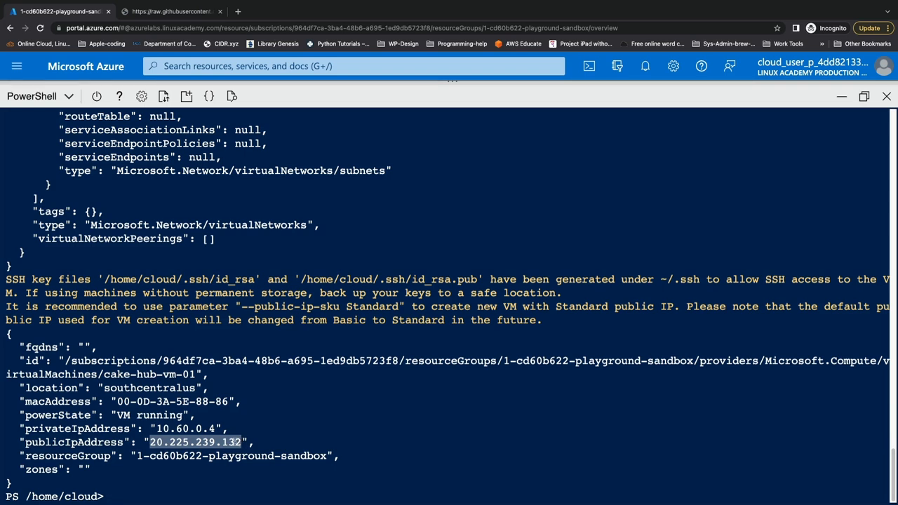
click(235, 442)
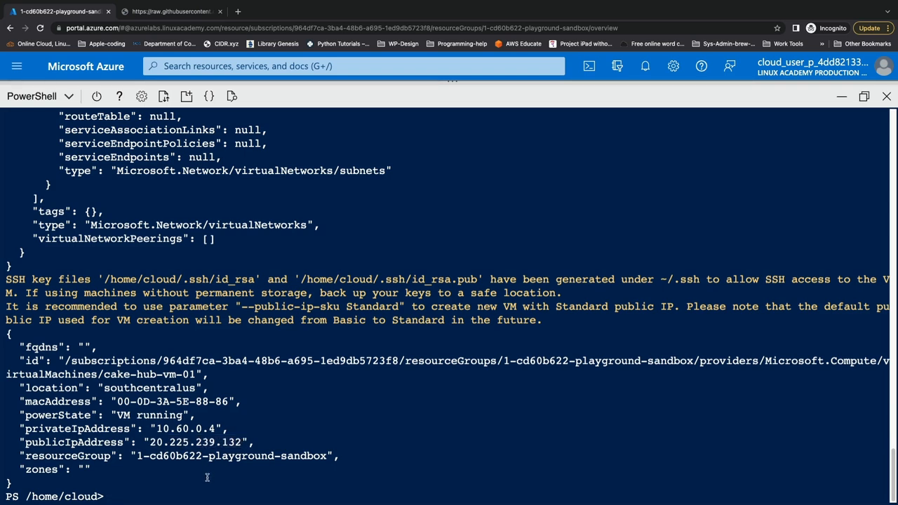
text(clear)
key(Return)
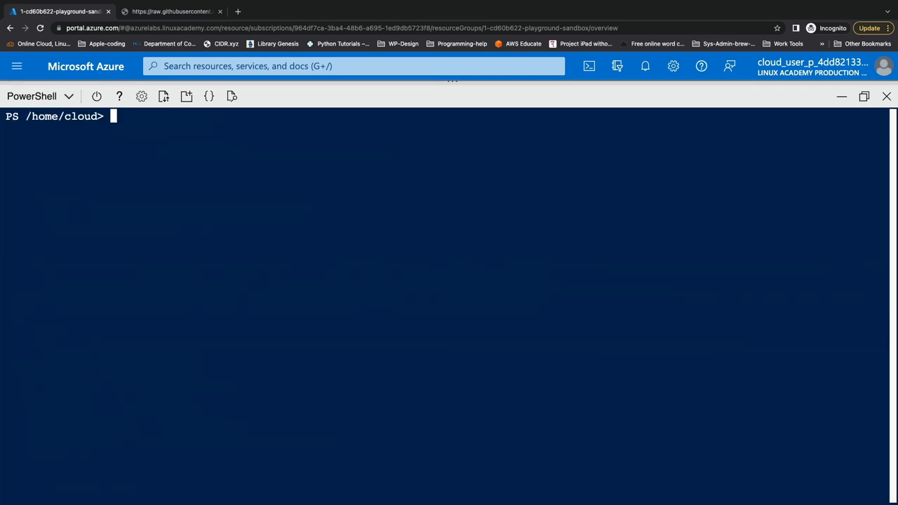
text(ssh azureuser@)
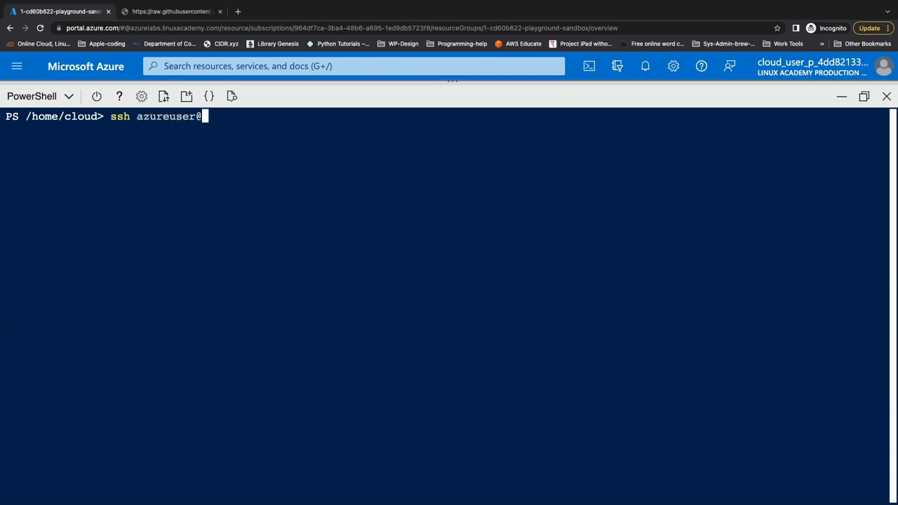
text(20.225.239.132)
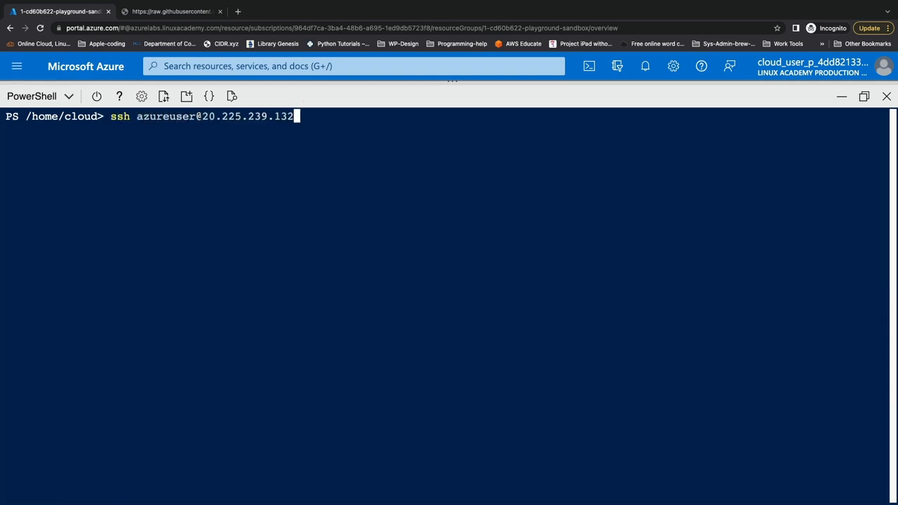
key(Return)
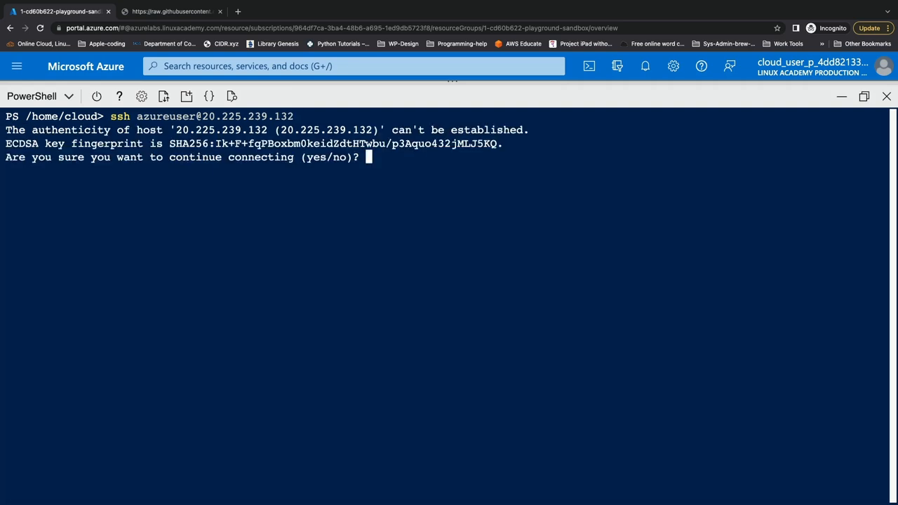
text(yes)
key(Return)
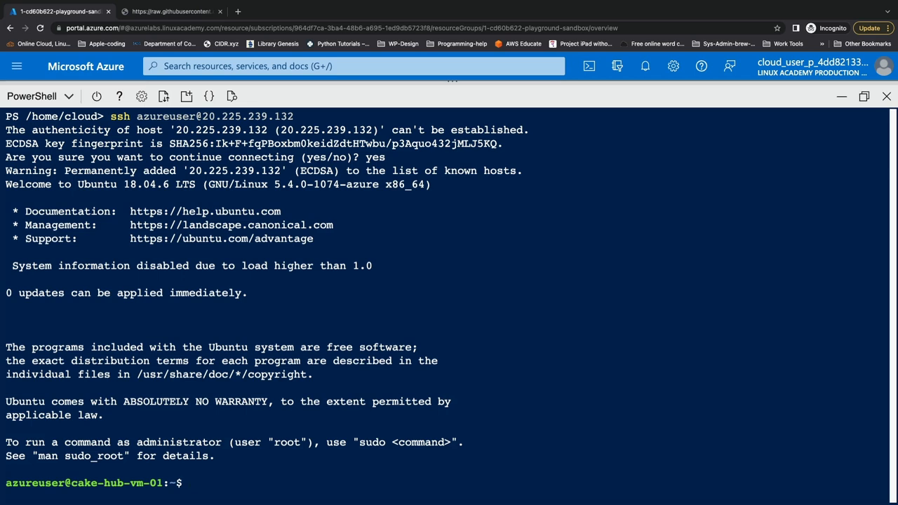
- Clear the VM's terminal and exit the SSH session back to the Cloud Shell PowerShell
text(clear)
key(Return)
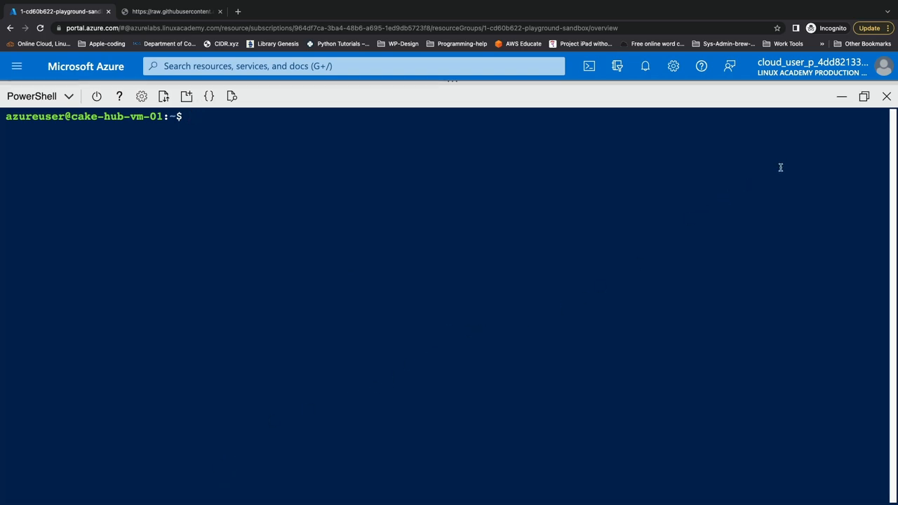
text(exit)
key(Return)
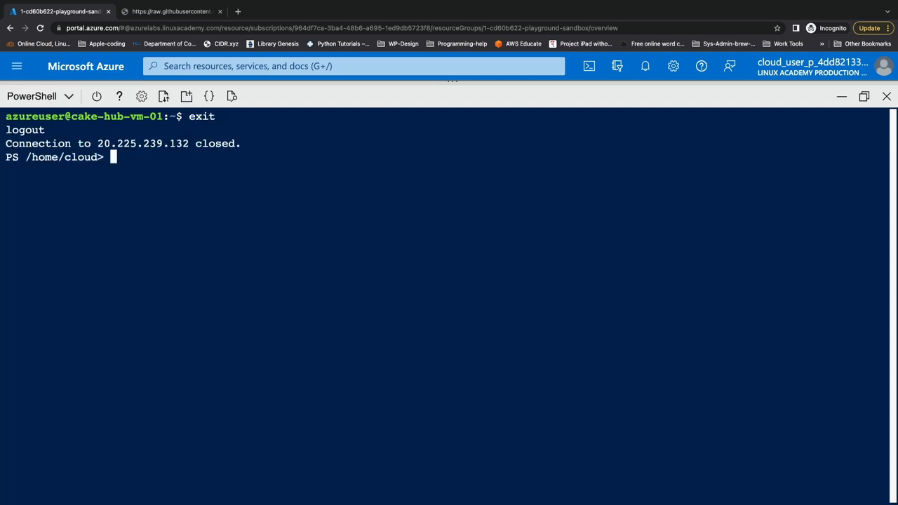
- Minimize Cloud Shell and look through the sandbox resource group's list of deployed resources
click(841, 97)
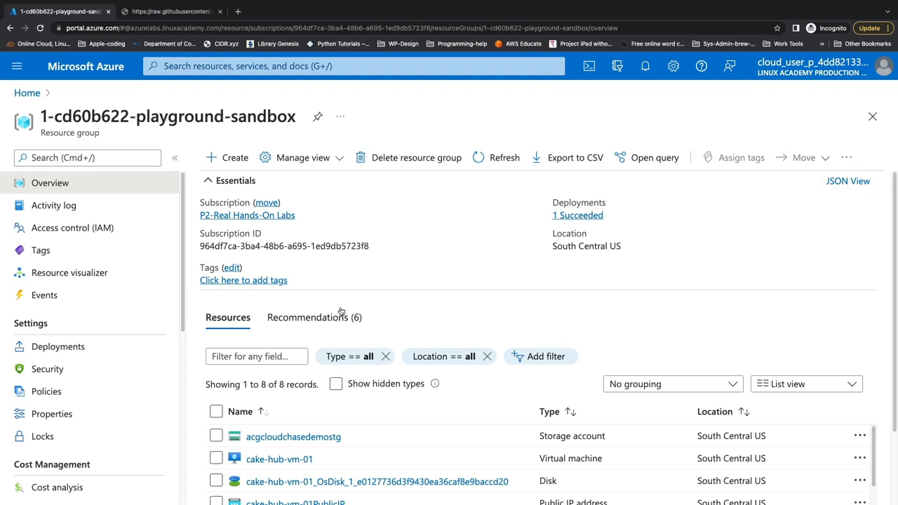
scroll(347, 313, down, 2)
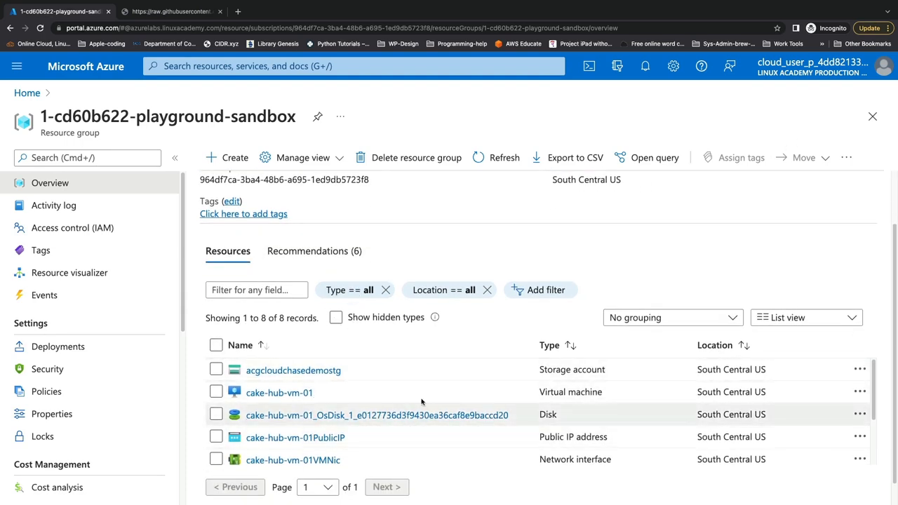
scroll(375, 406, down, 1)
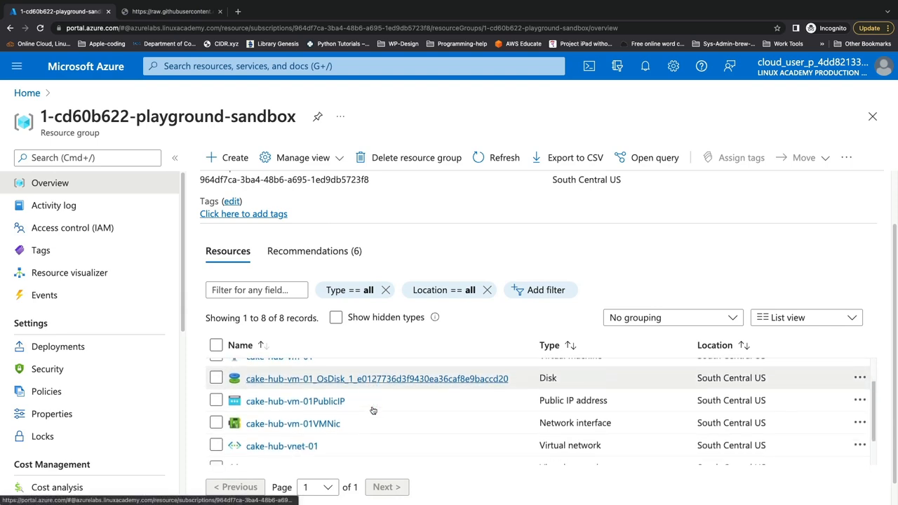
scroll(371, 409, up, 1)
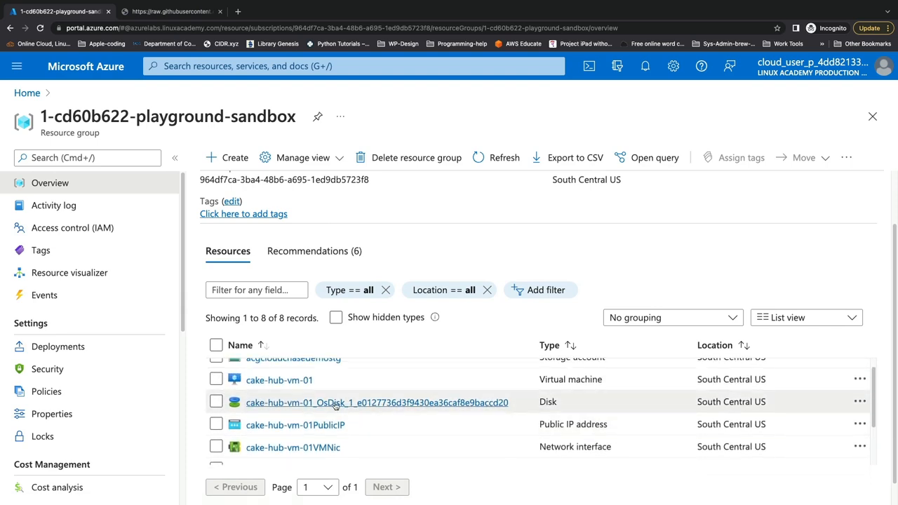
scroll(366, 421, down, 1)
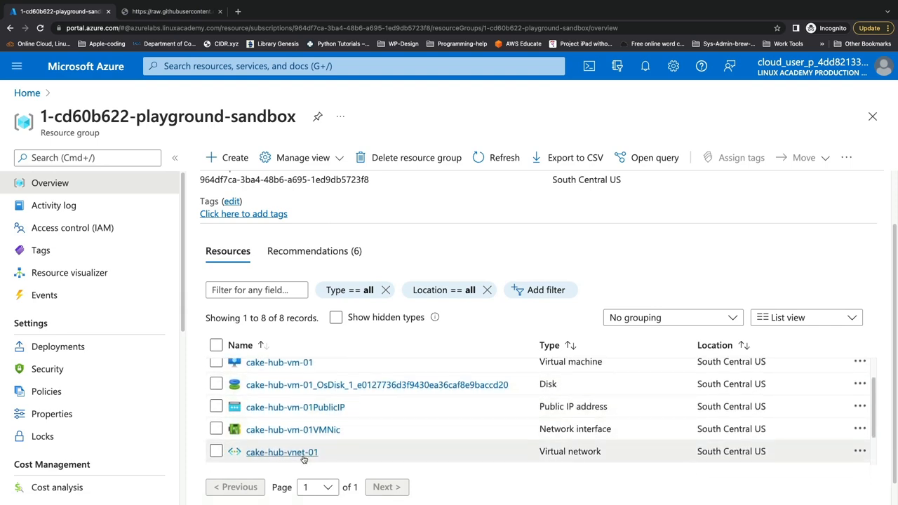
- Open the virtual machine cake-hub-vm-01 from the resource list and examine its networking settings for network security groups
scroll(316, 421, up, 1)
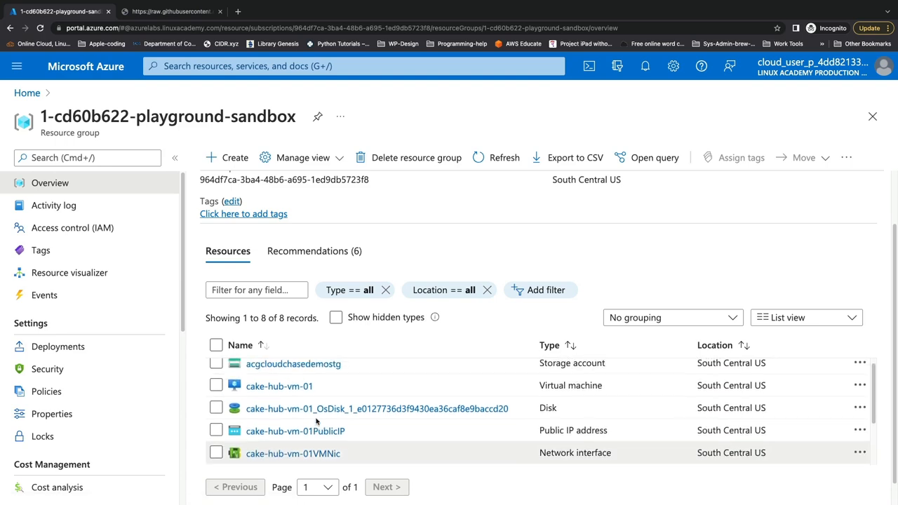
click(289, 390)
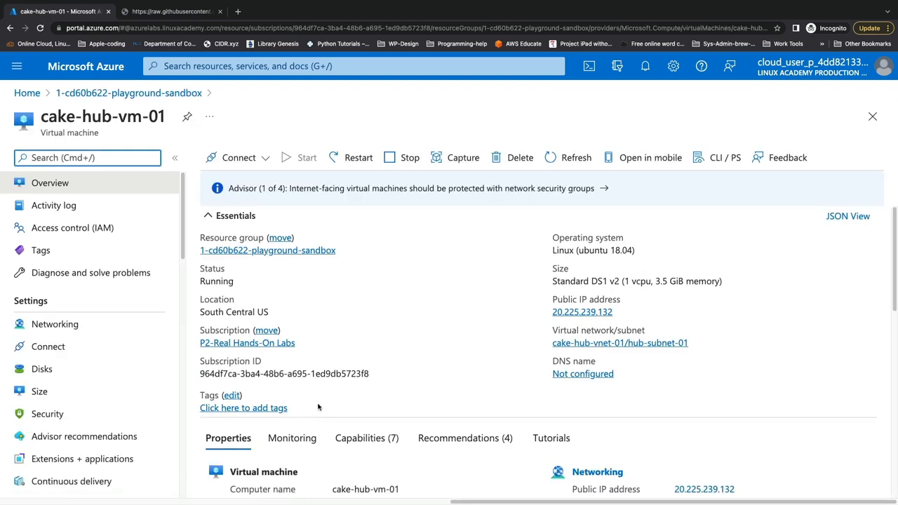
click(74, 325)
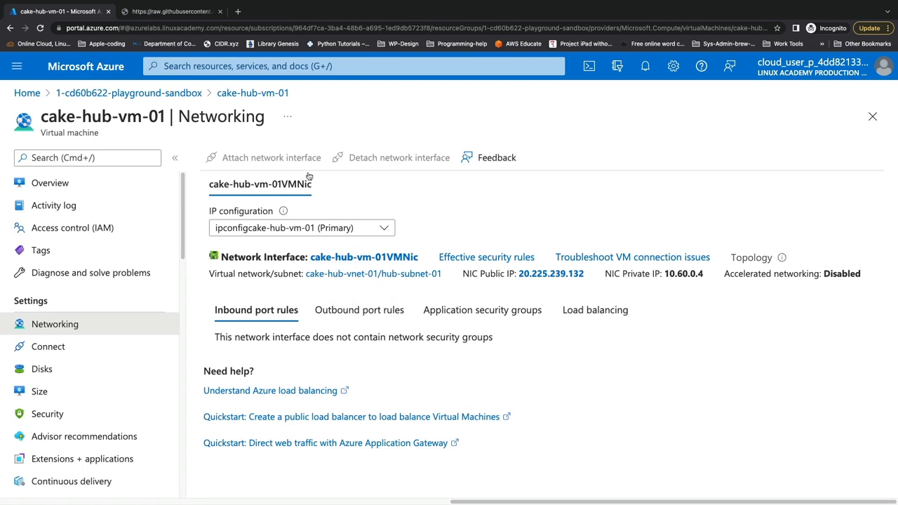
- Search the portal for "network security group" and open the Network security groups service
click(247, 65)
text(n)
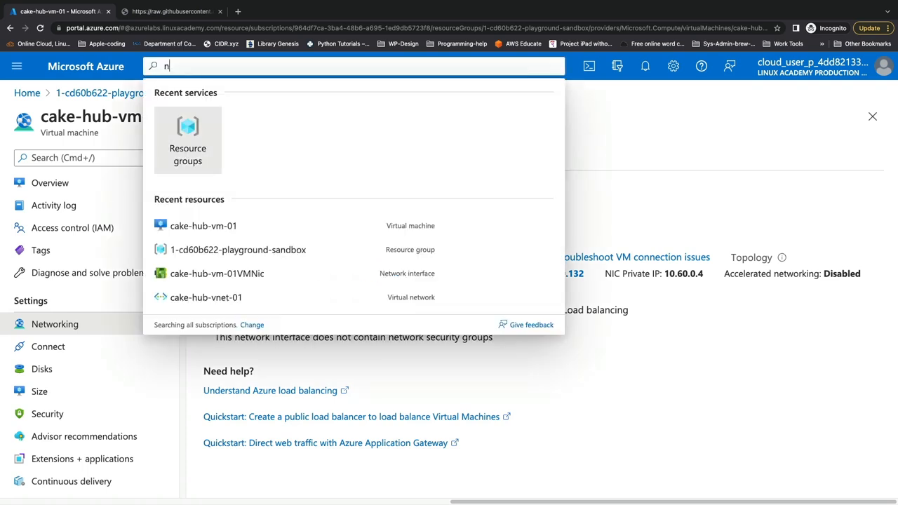
text(etwork security group)
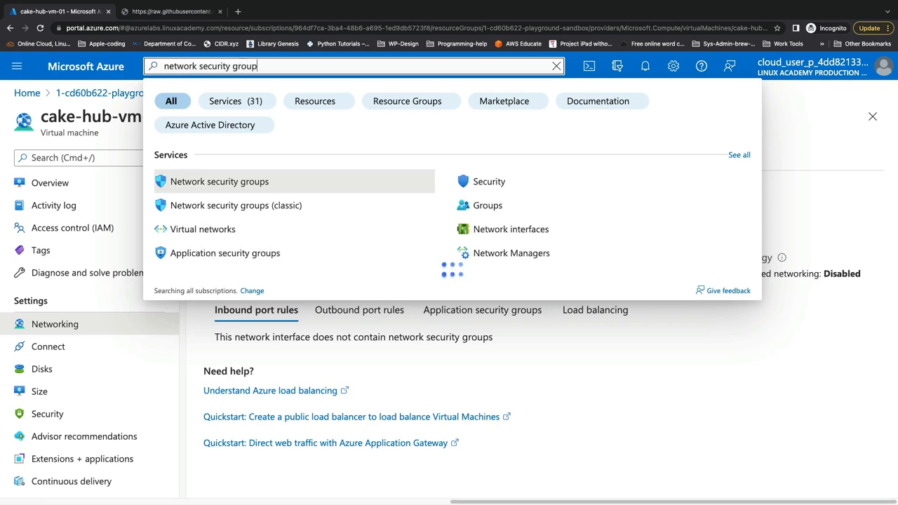
click(228, 190)
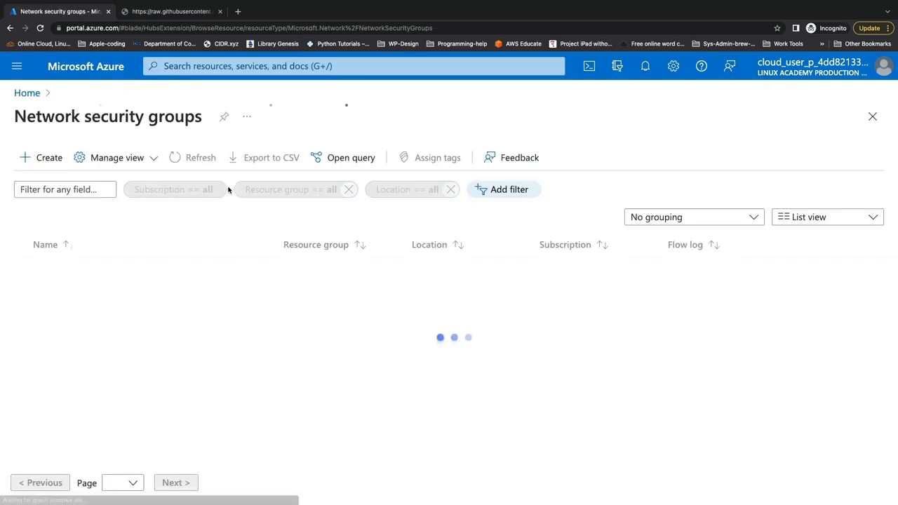
- Create a network security group named hub-nsg-01 in the resource group 1-cd60b622-playground-sandbox
click(45, 160)
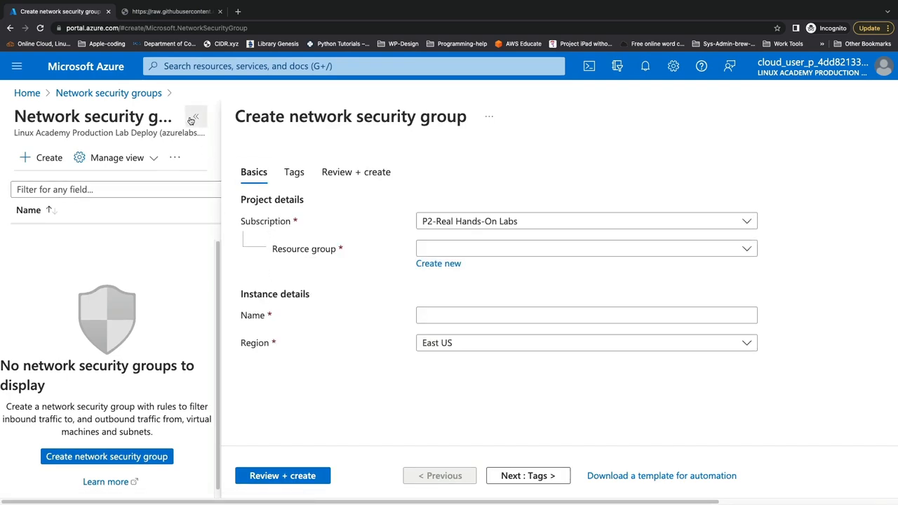
click(193, 118)
click(256, 250)
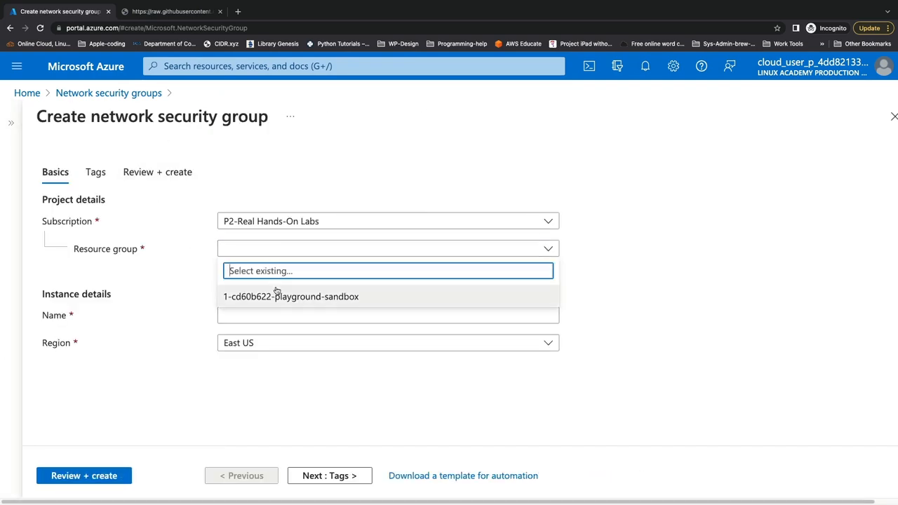
click(277, 295)
click(258, 313)
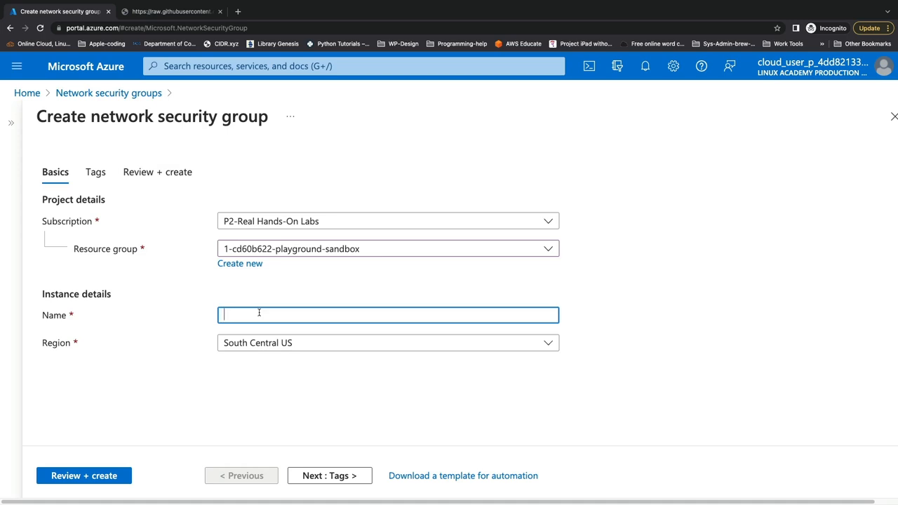
text(hub-nsg-01)
click(118, 476)
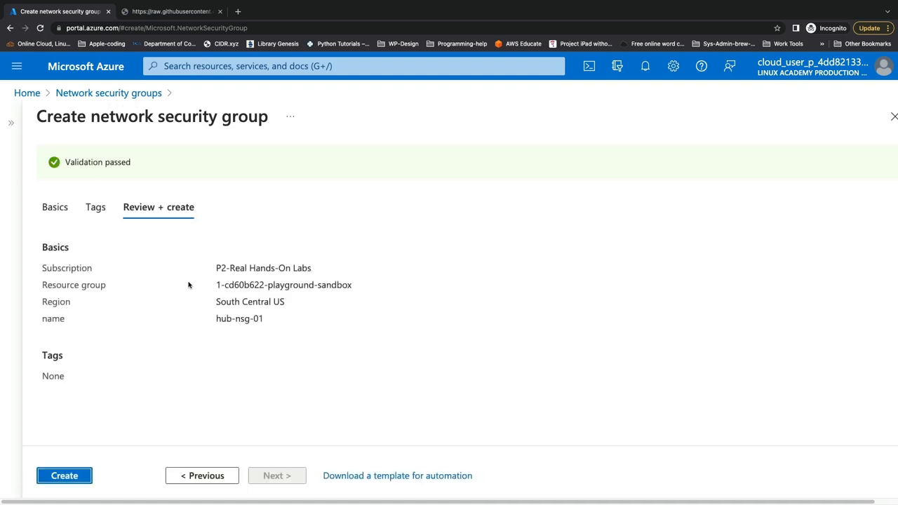
click(65, 476)
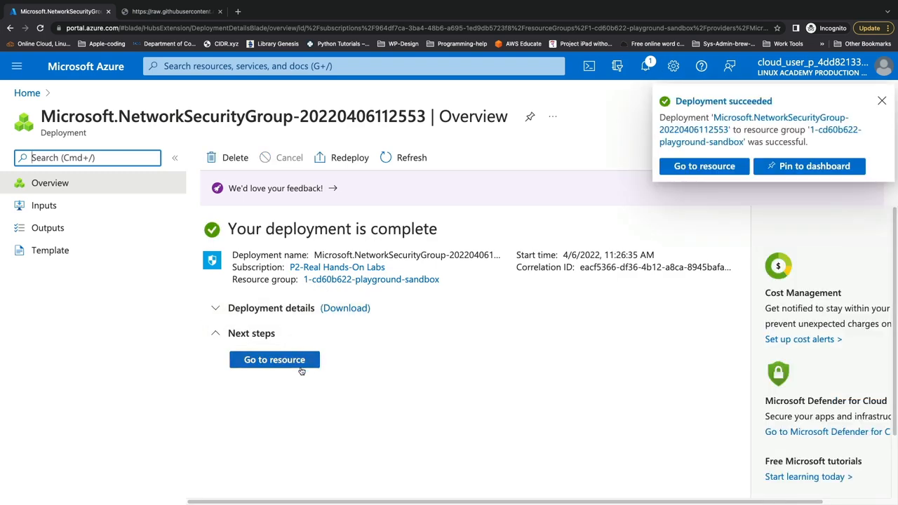
- Open the deployed hub-nsg-01 and associate it with the subnet hub-subnet-01 of virtual network cake-hub-vnet-01
click(299, 363)
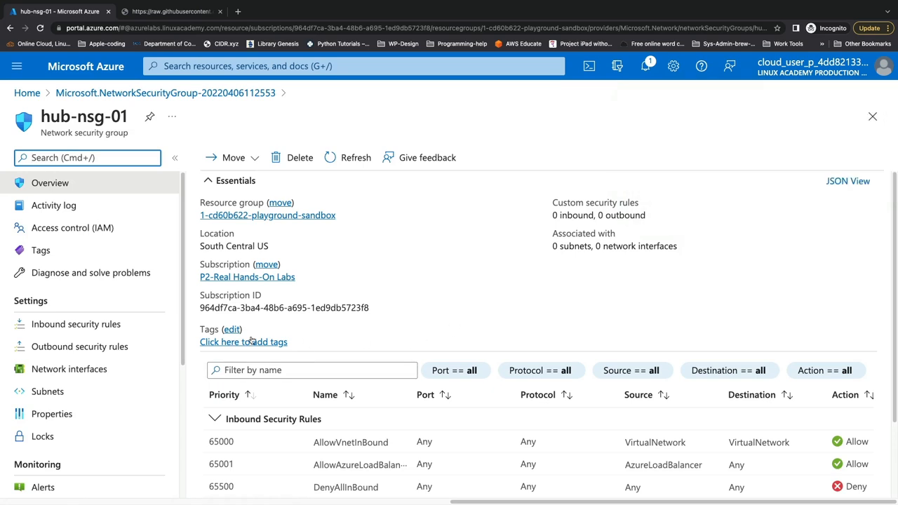
click(80, 393)
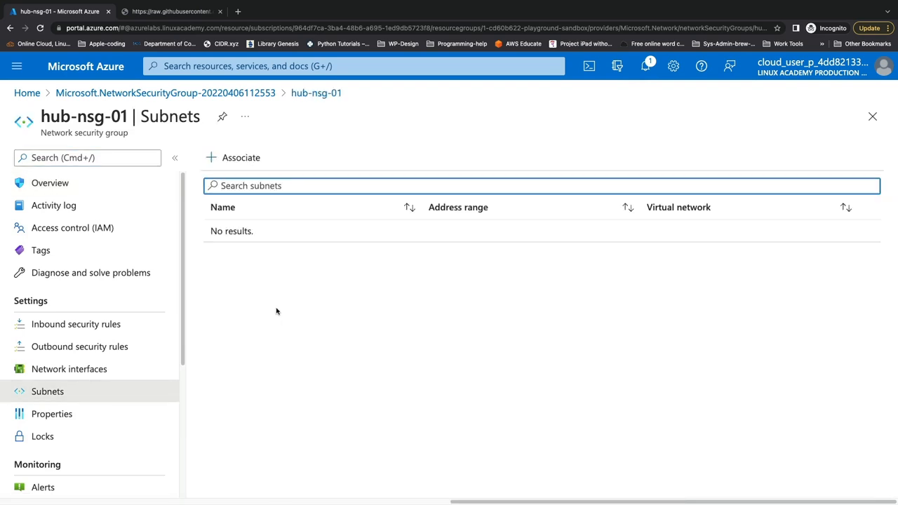
click(126, 372)
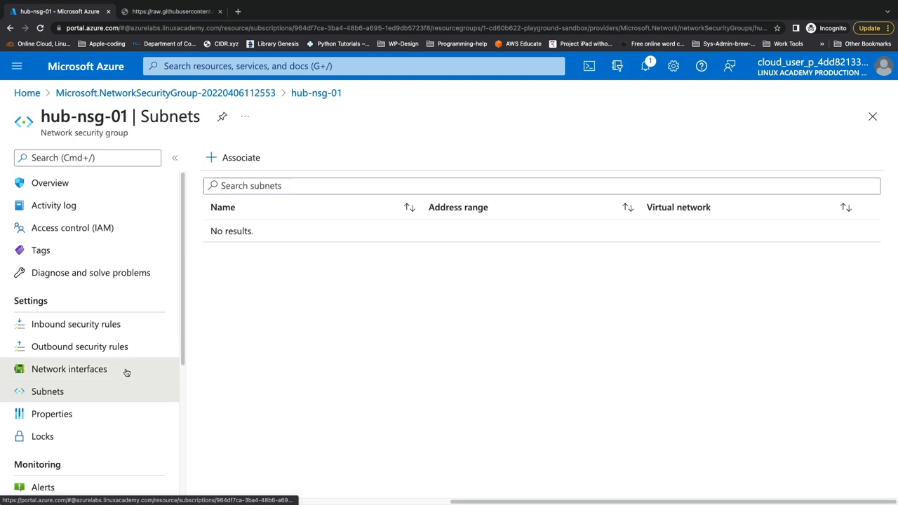
click(85, 391)
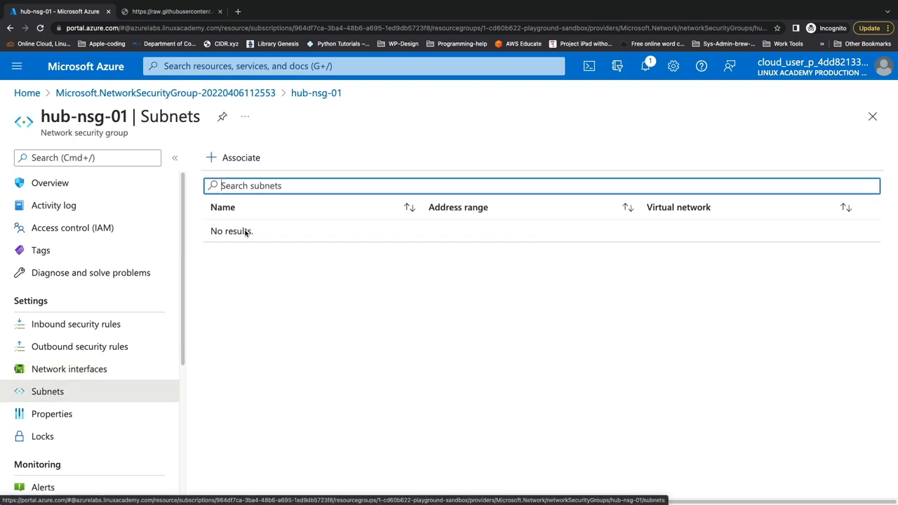
click(237, 158)
click(527, 174)
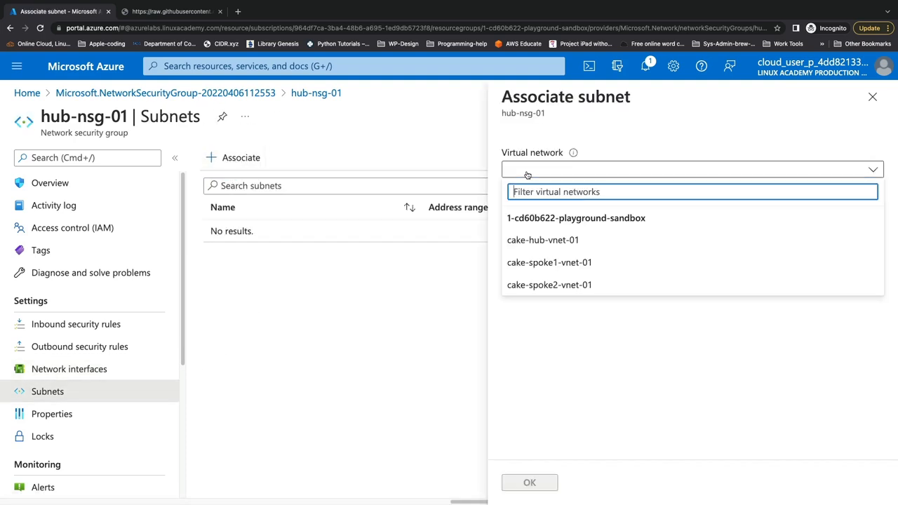
click(535, 241)
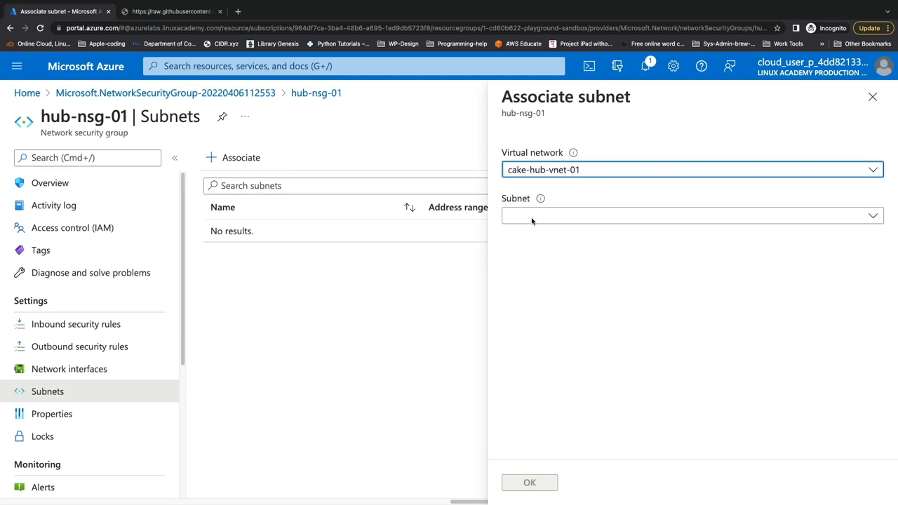
click(532, 220)
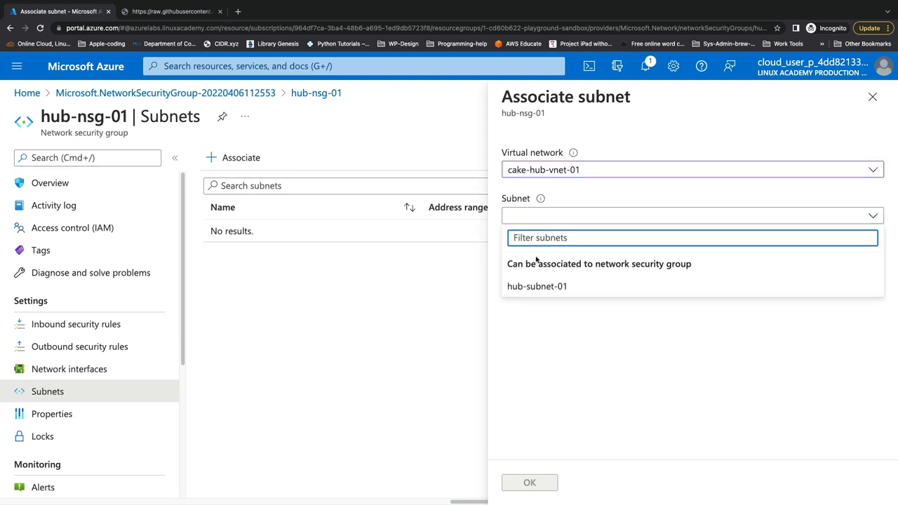
click(538, 283)
click(530, 483)
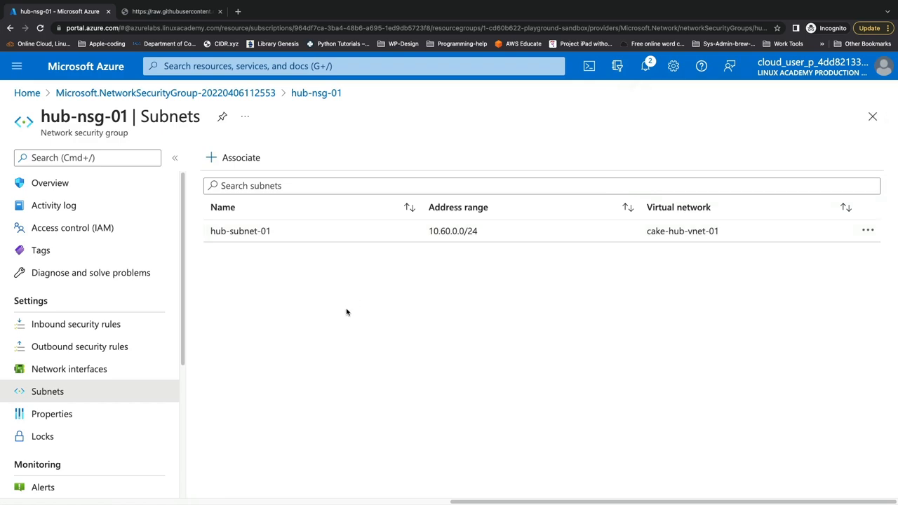
- Start a new inbound security rule on hub-nsg-01, reviewing the Service Tag source options and settling on Any as the source
click(103, 328)
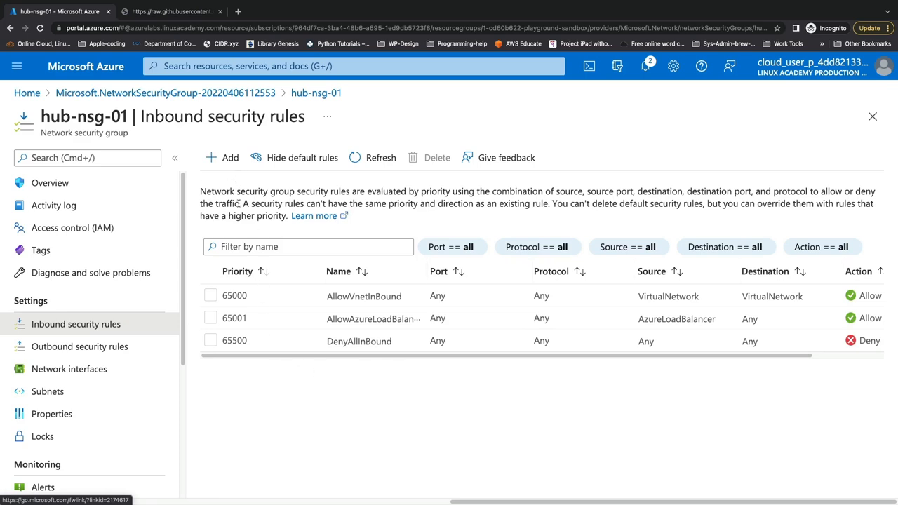
click(223, 157)
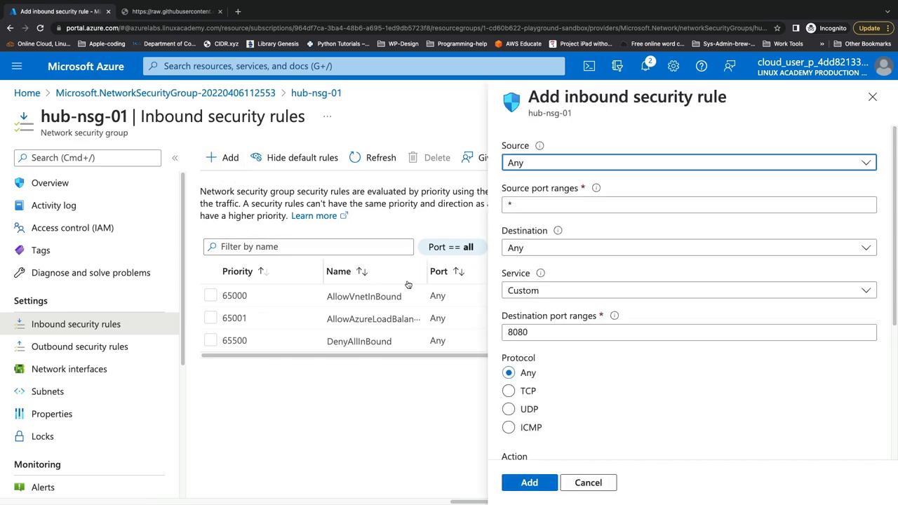
click(530, 163)
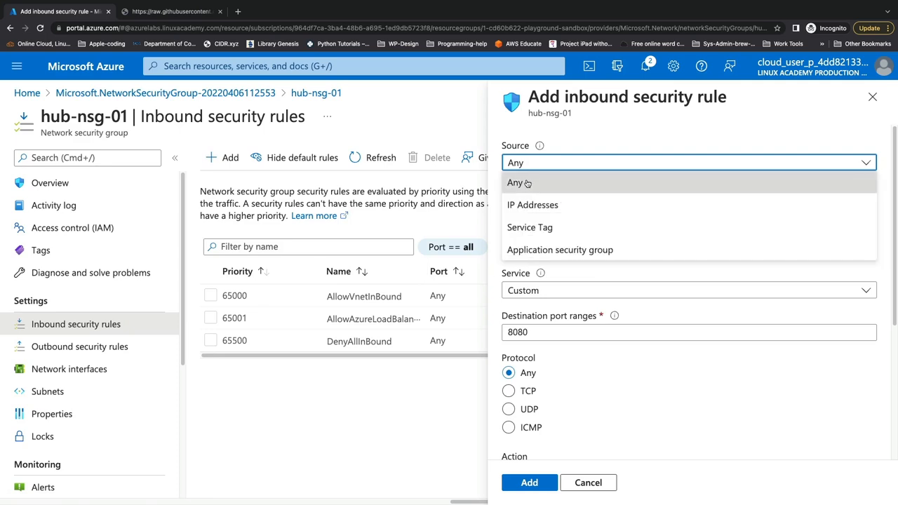
click(527, 228)
click(535, 205)
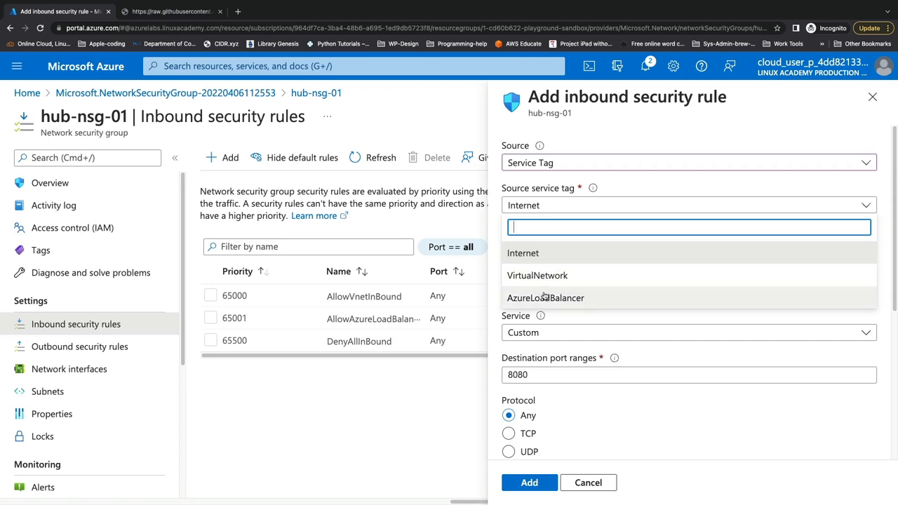
click(545, 167)
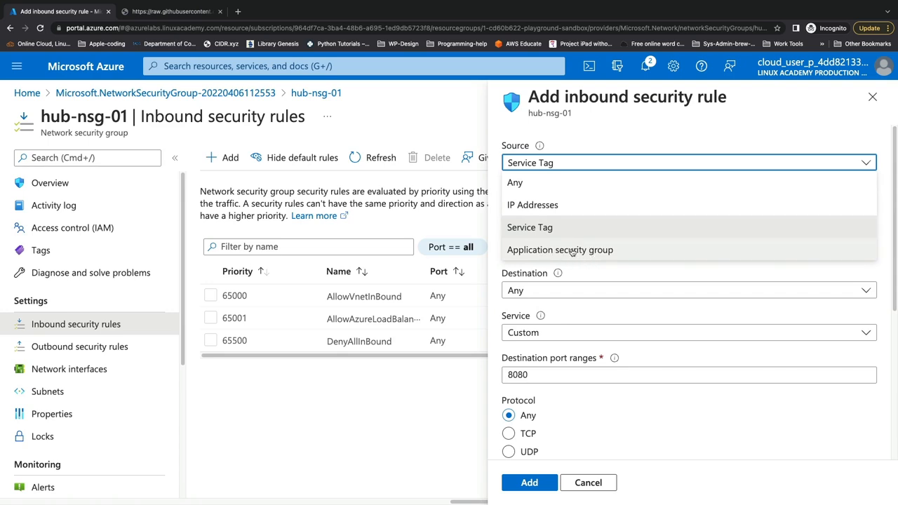
click(548, 186)
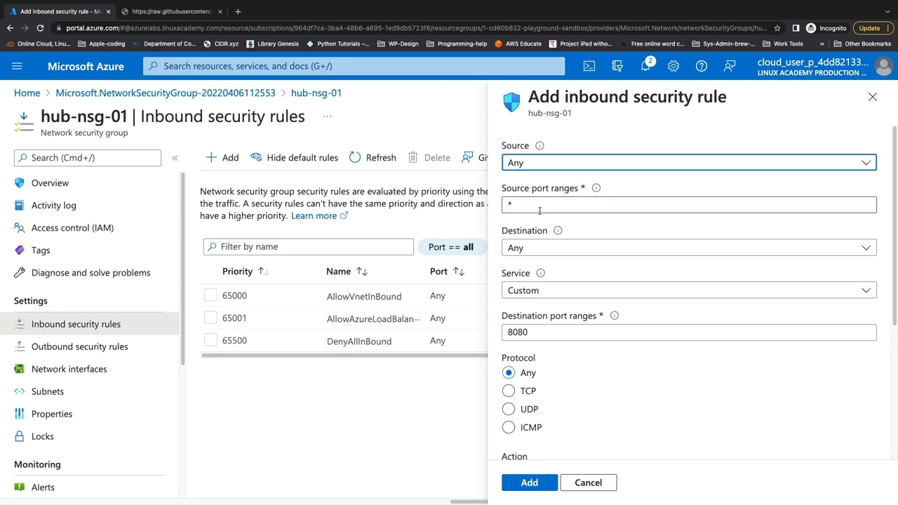
- Review the destination options of the inbound rule, keeping Any, and set the service to SSH
scroll(539, 210, down, 2)
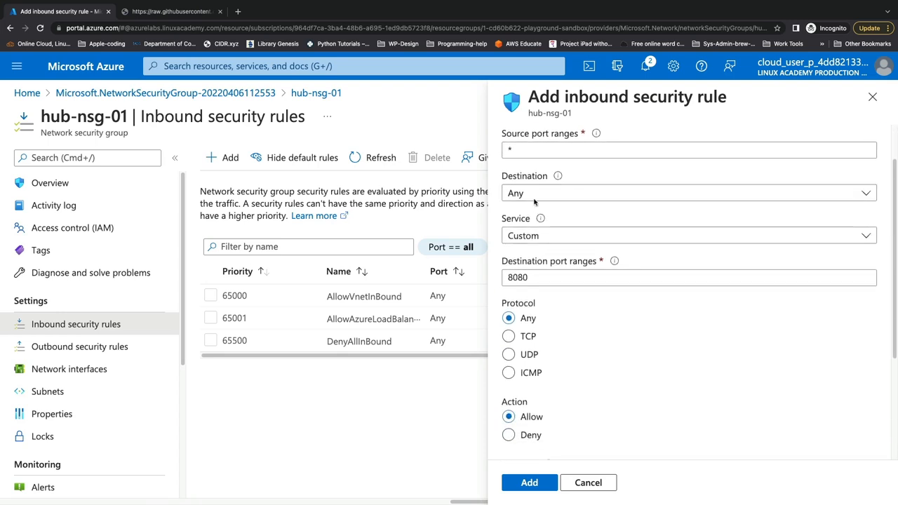
click(529, 195)
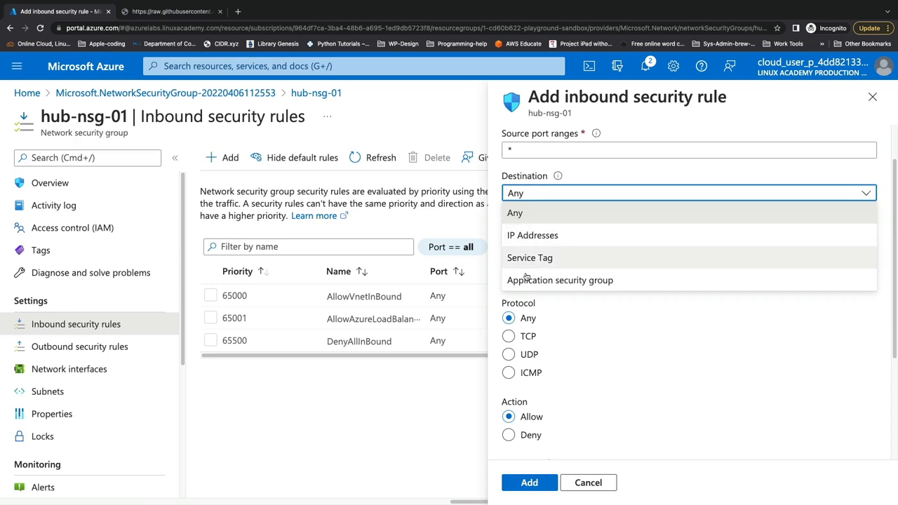
click(543, 220)
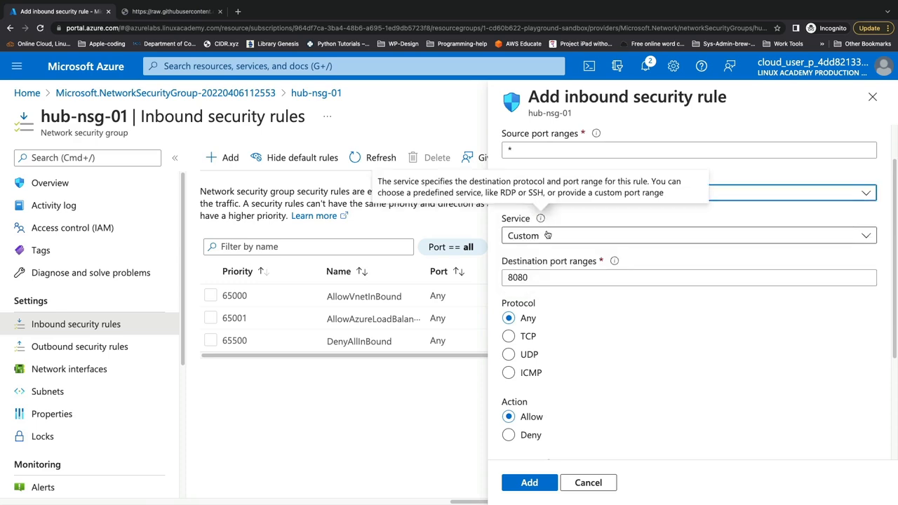
click(541, 240)
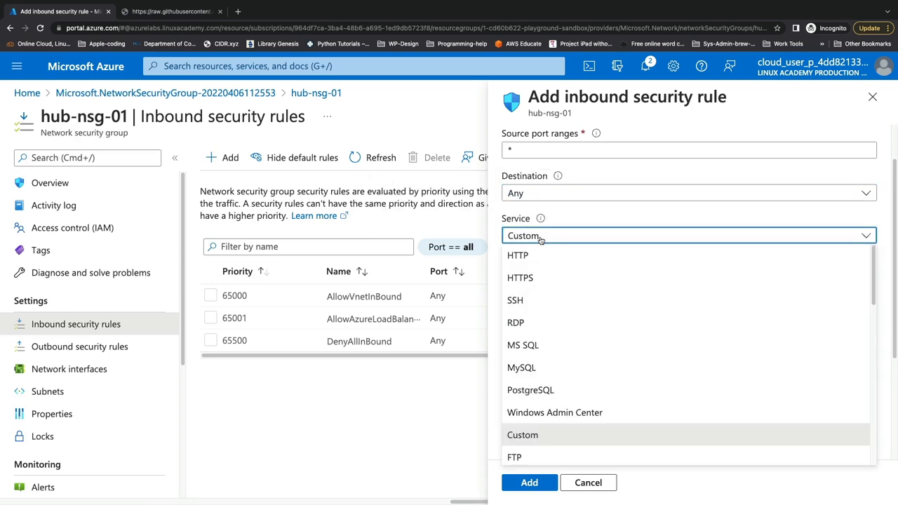
click(532, 300)
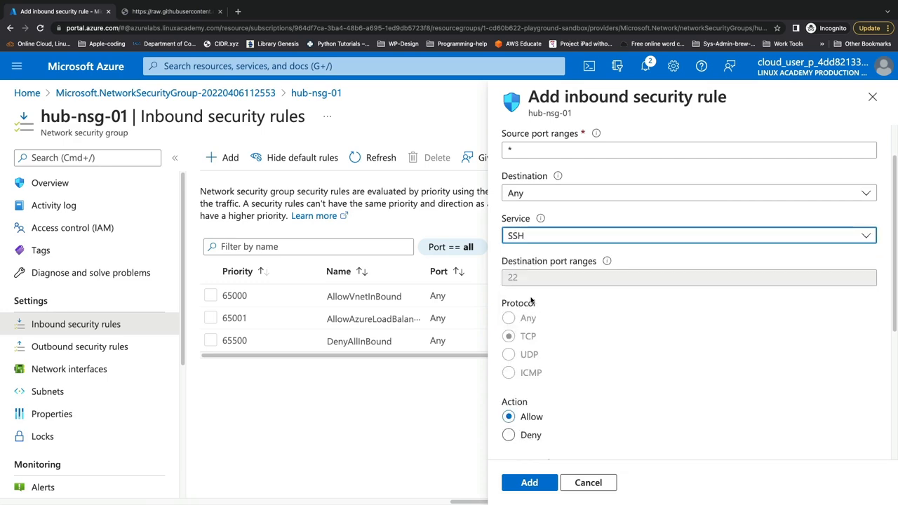
- Set the inbound SSH rule's action to Deny and its priority to 200
scroll(531, 284, down, 2)
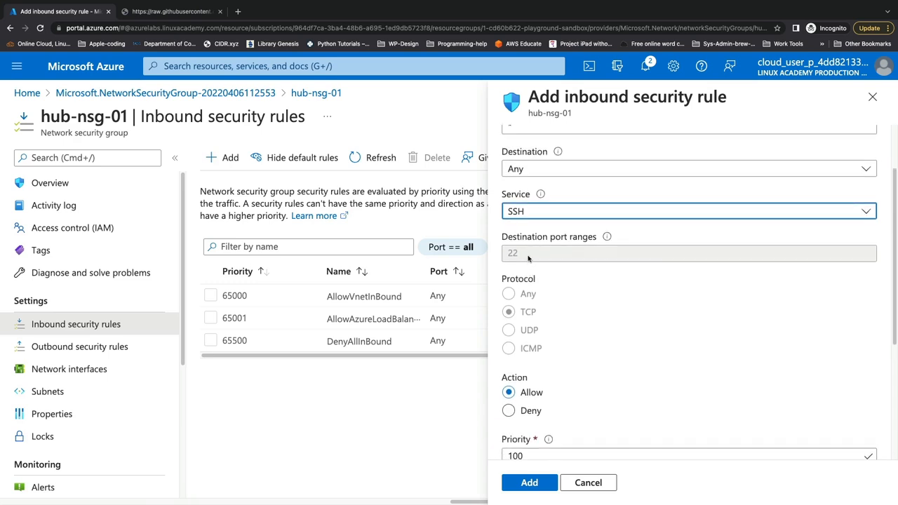
scroll(549, 279, down, 2)
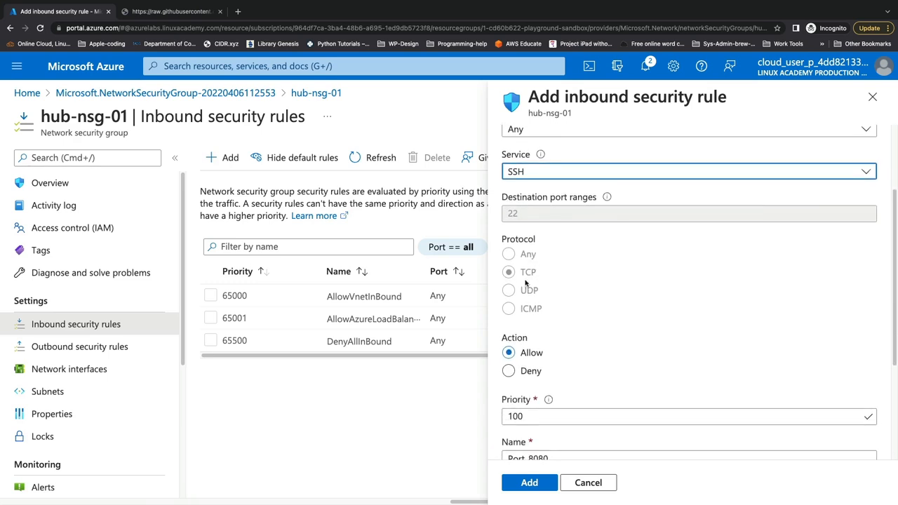
scroll(533, 292, down, 5)
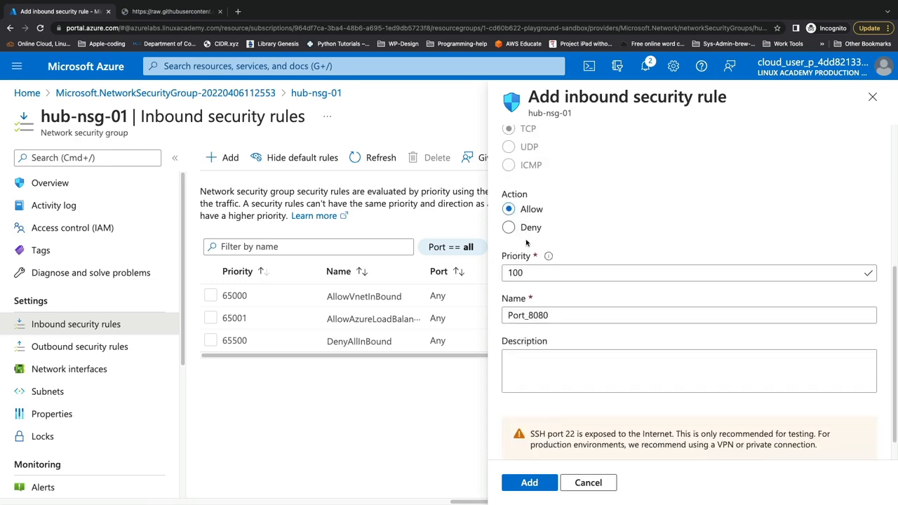
click(512, 229)
click(530, 272)
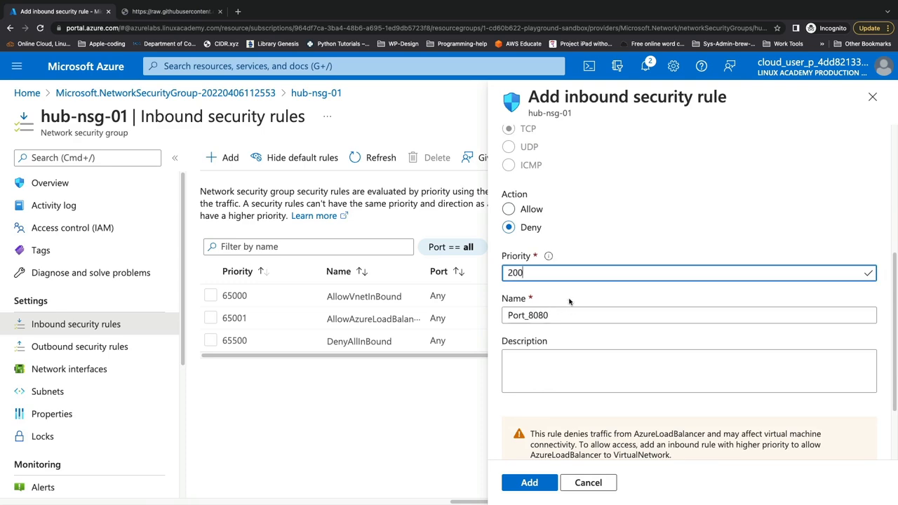
mouse_move(549, 258)
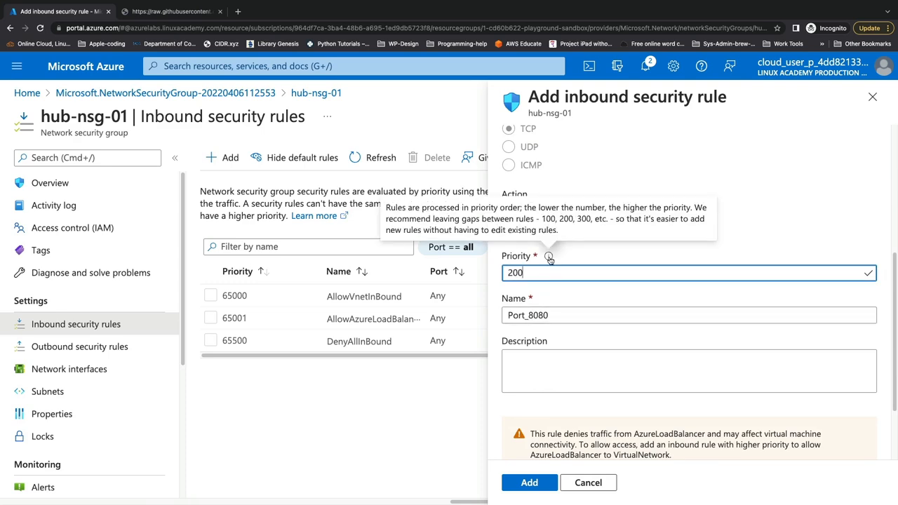
- Name the inbound SSH deny rule DenySSHInbound and add it to hub-nsg-01
double_click(558, 313)
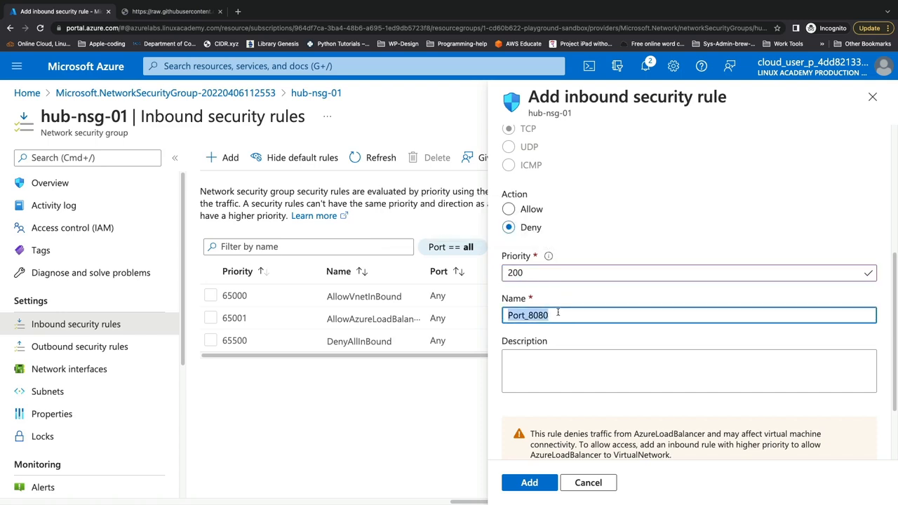
key(BackSpace)
text(DenySSH)
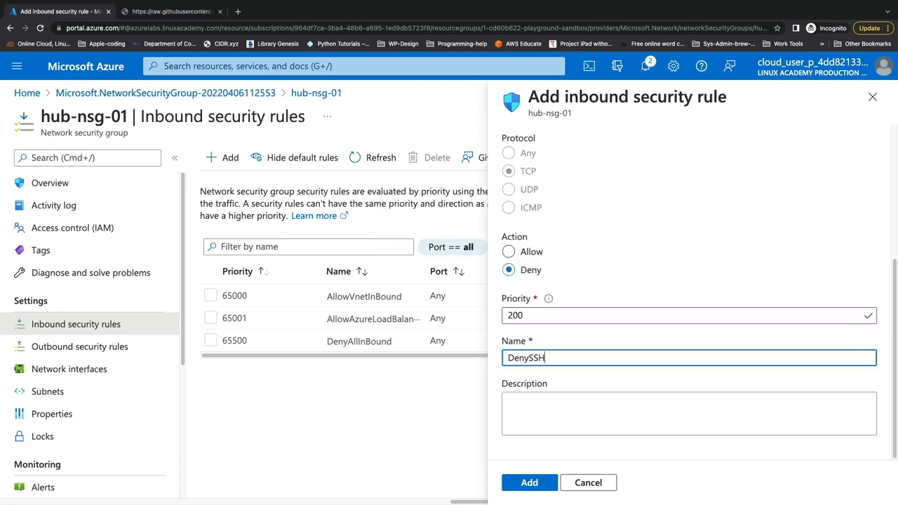
text(Inbound)
key(Tab)
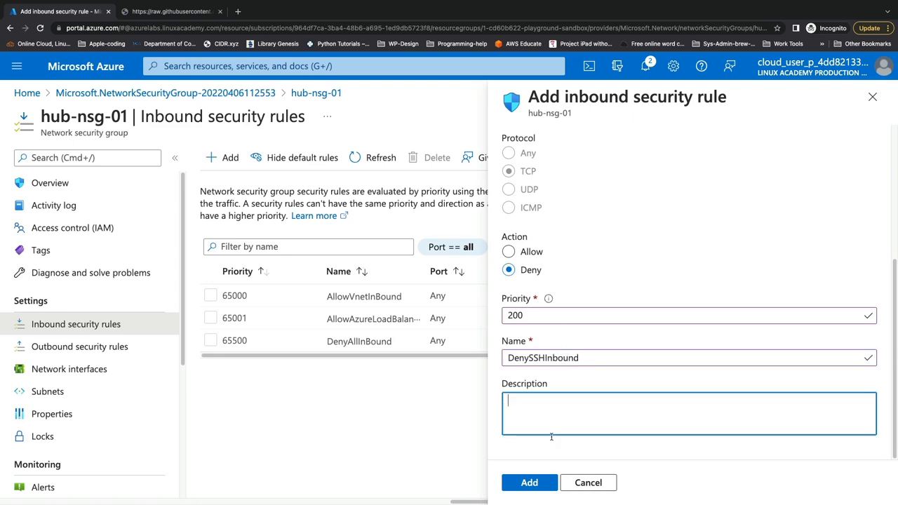
click(528, 482)
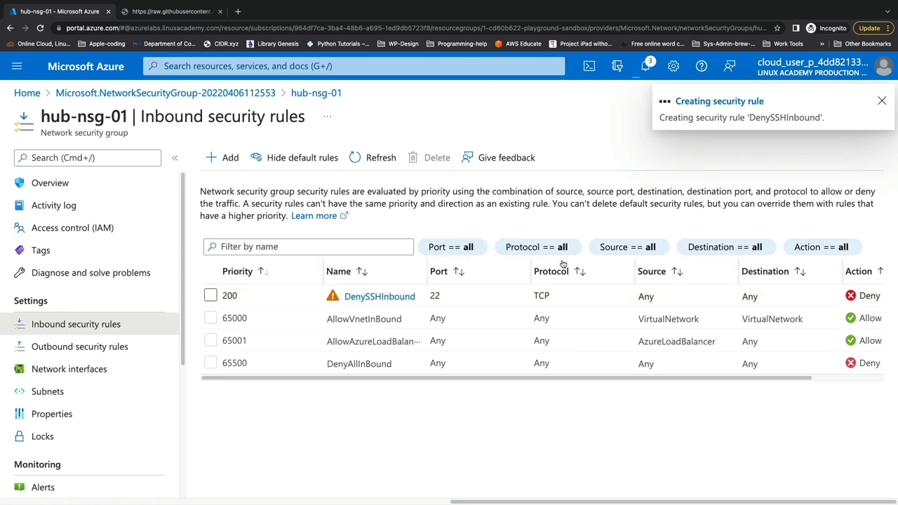
click(589, 66)
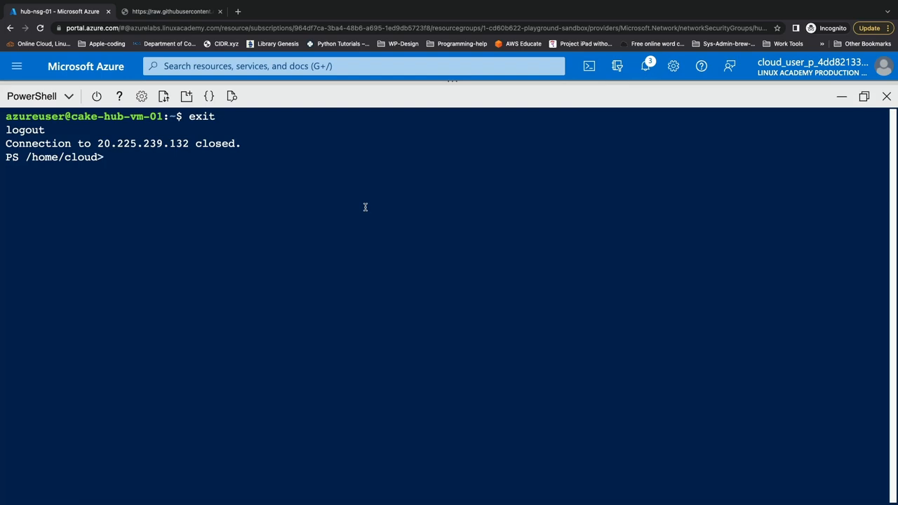
key(Up)
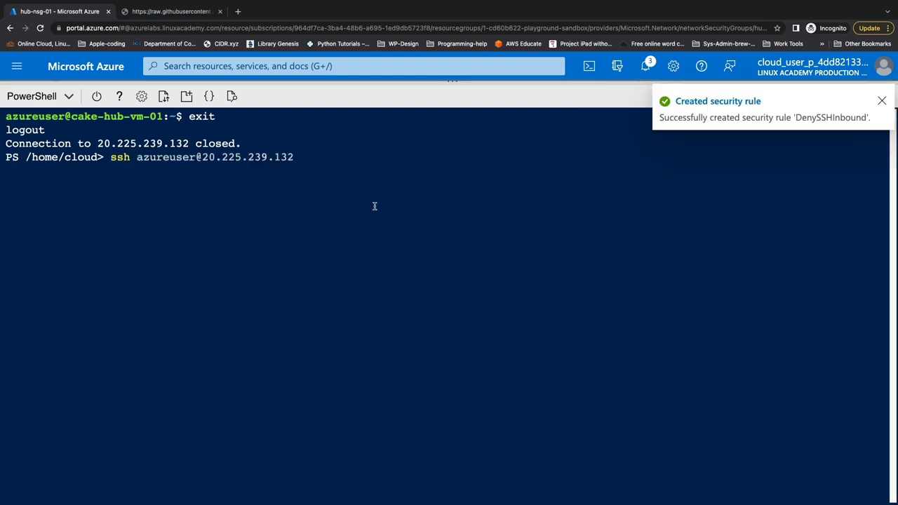
key(Return)
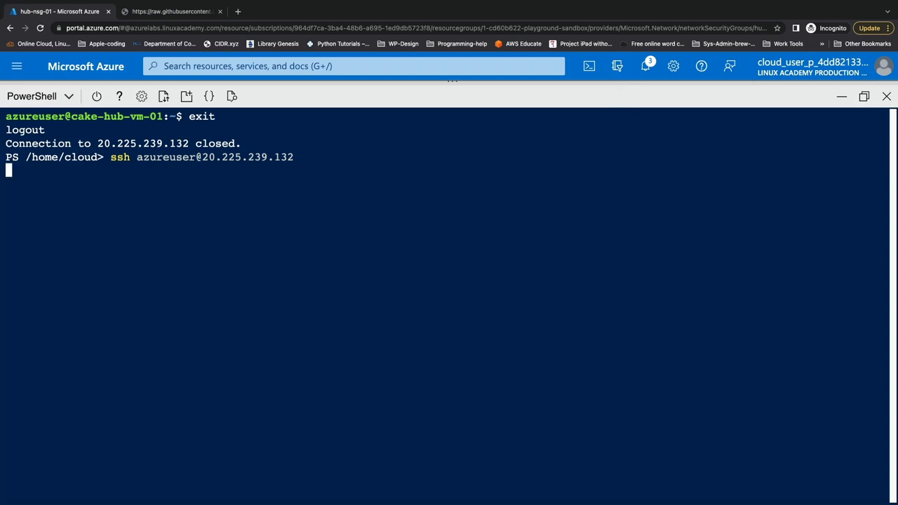
key(ctrl+c)
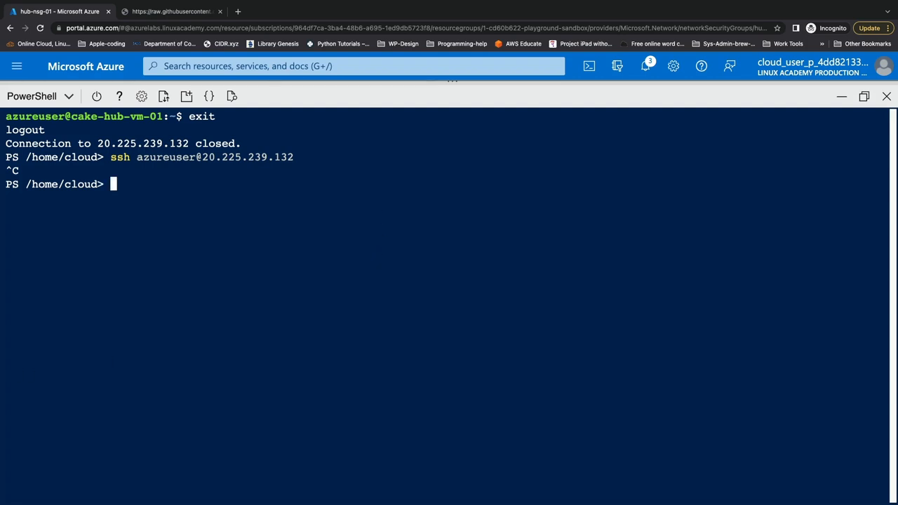
- Run curl -s checkip.dyndns.org | sed -e 's/.*Current IP Address: //' -e 's/<.*$//' in Cloud Shell, copy the returned IP address, and minimize the shell
key(super+Tab)
key(super+v)
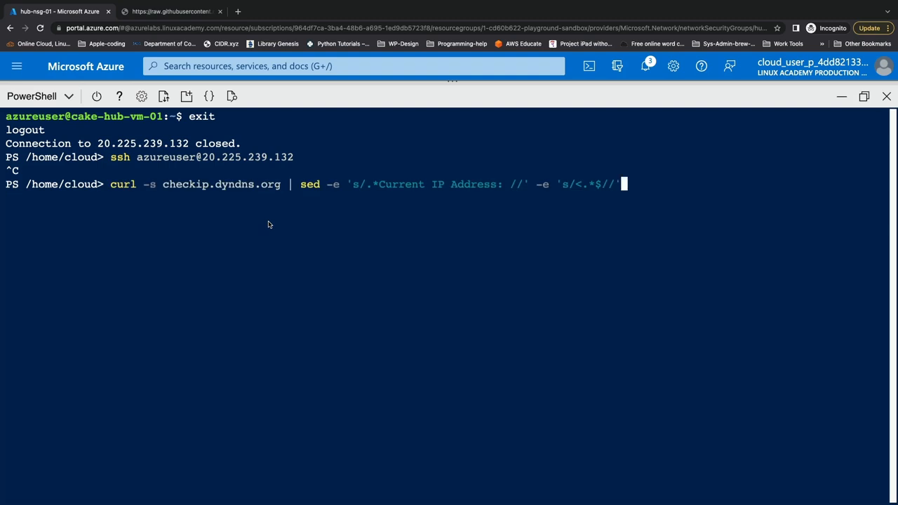
key(Return)
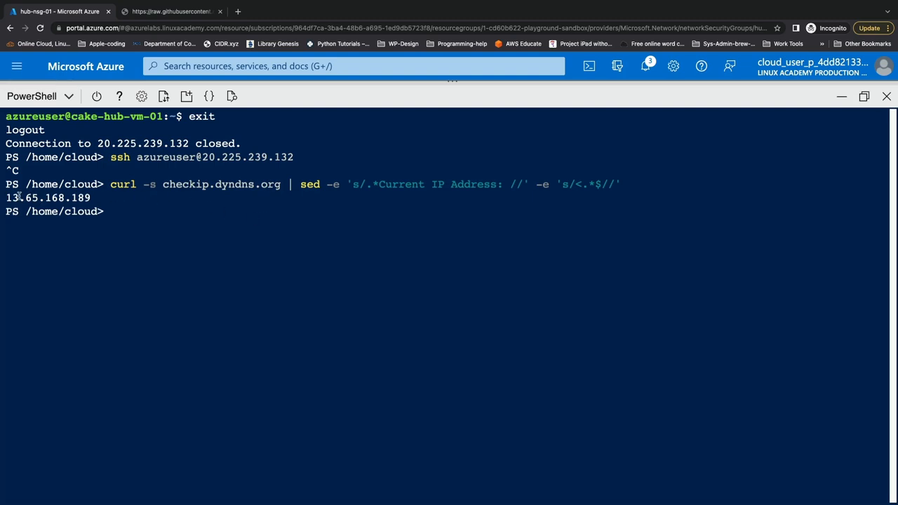
drag(5, 197, 91, 198)
click(91, 199)
click(841, 99)
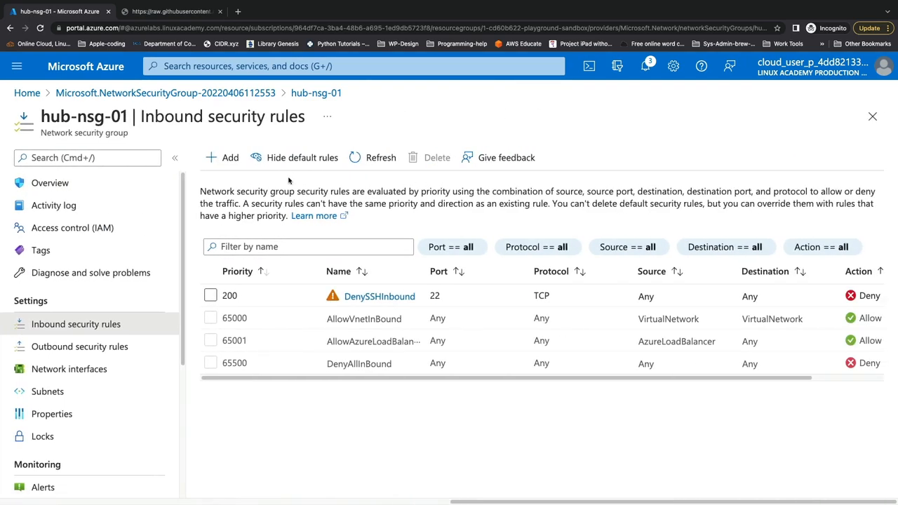
- Start another inbound security rule on hub-nsg-01 with IP Addresses as the source and 13.65.168.189/32 as the range
click(237, 162)
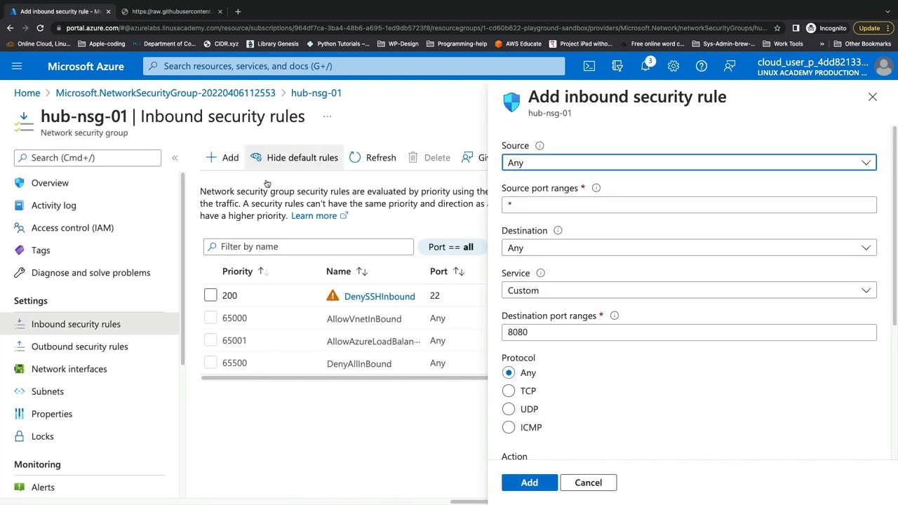
click(522, 162)
click(515, 203)
click(545, 204)
key(super+v)
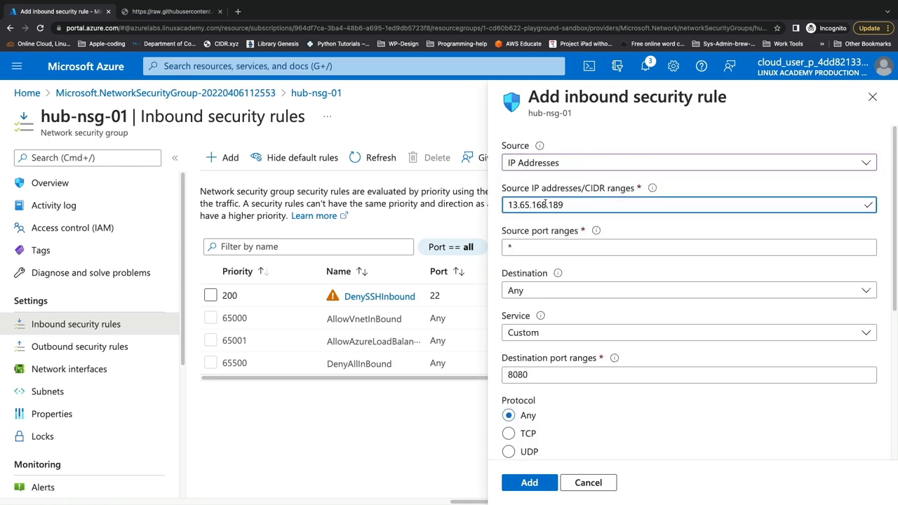
text(/32)
scroll(551, 291, down, 1)
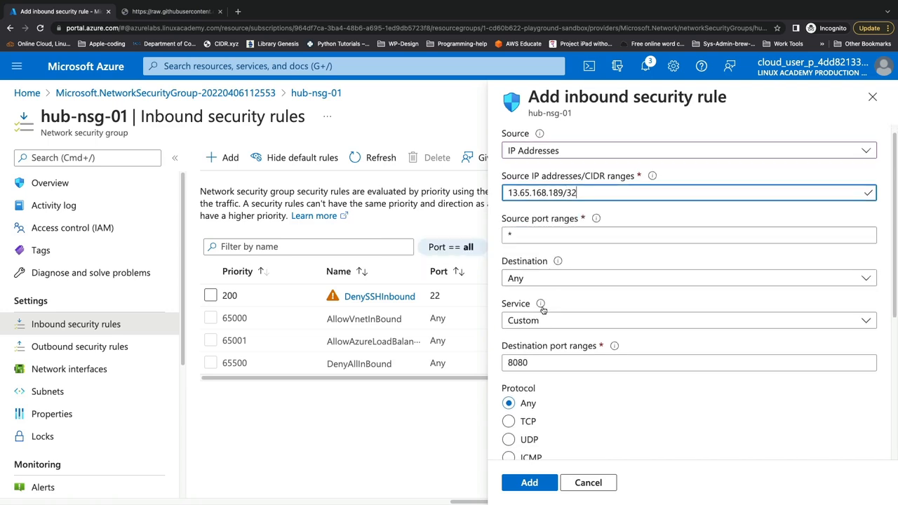
- Set the new inbound rule's service to SSH and its priority to 150, keeping the action Allow
click(541, 319)
click(598, 163)
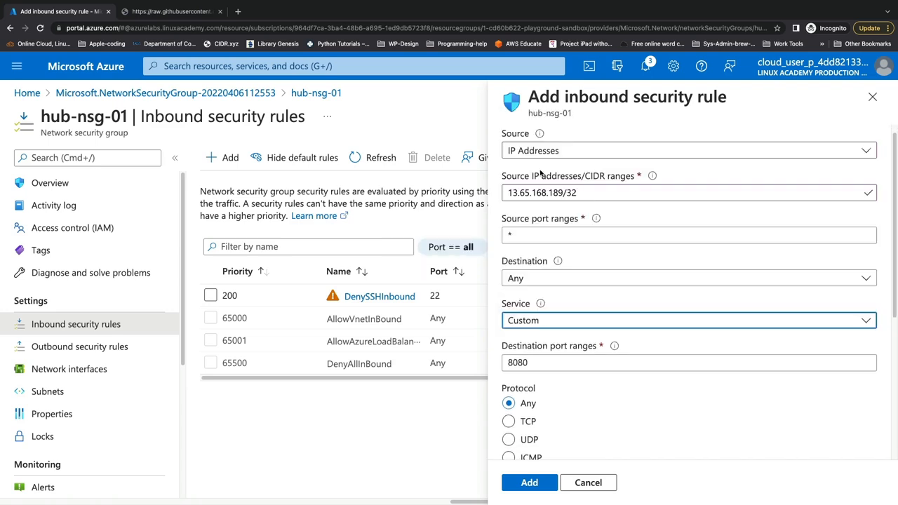
scroll(553, 393, down, 5)
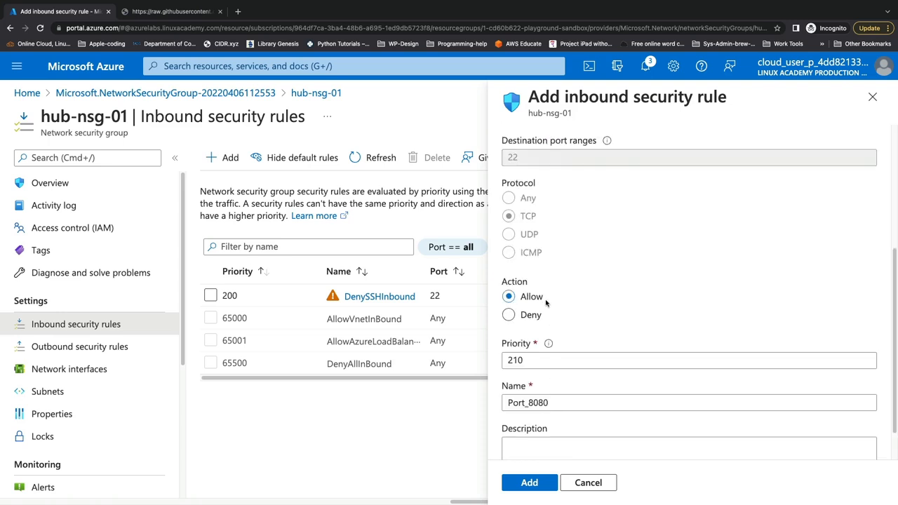
double_click(530, 360)
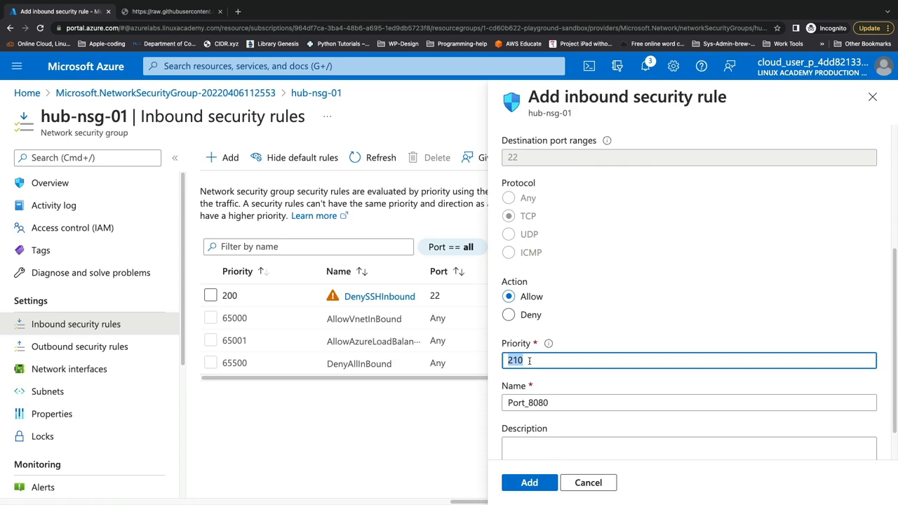
text(15)
- Name the inbound allow rule AllowSSHInbound and add it to the network security group
double_click(570, 403)
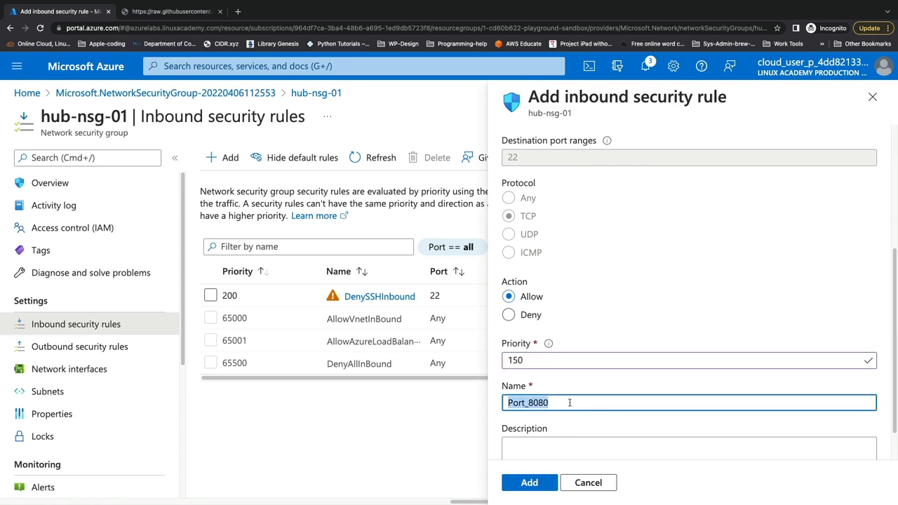
text(Allow)
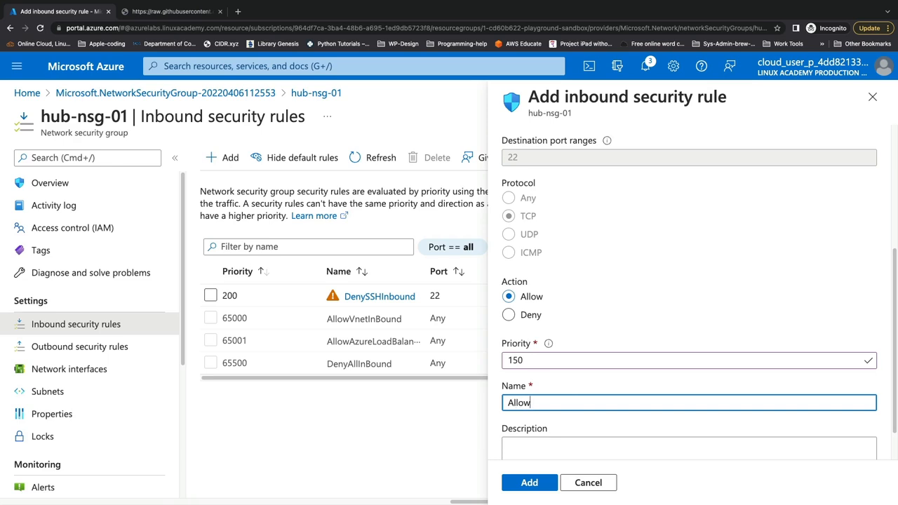
text(SSHInbound)
click(529, 482)
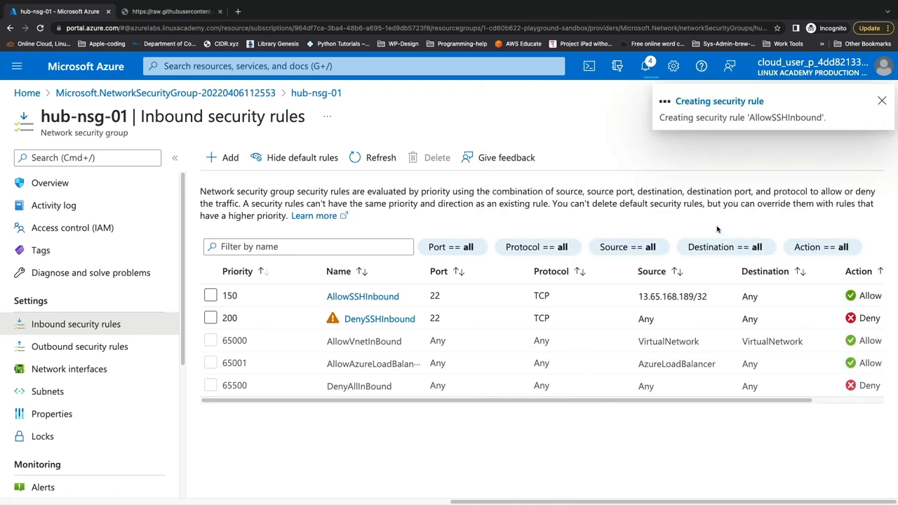
click(588, 65)
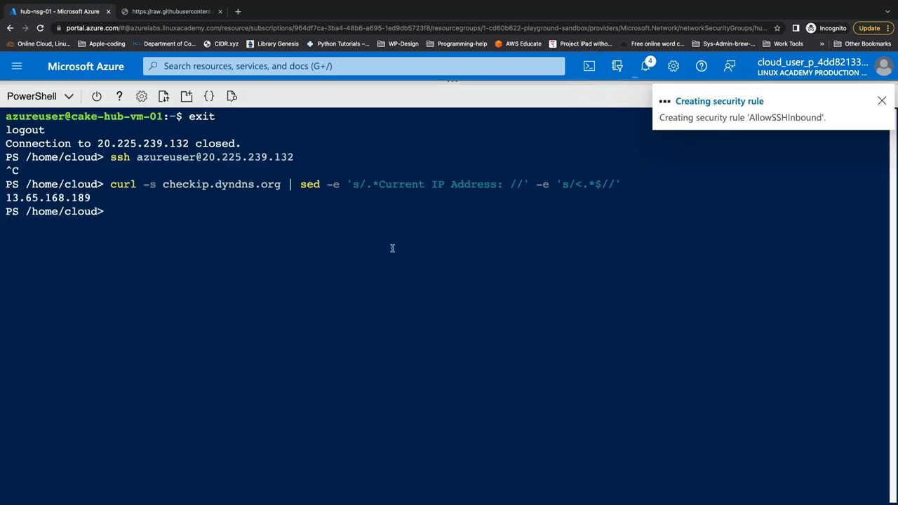
text(clear)
key(Return)
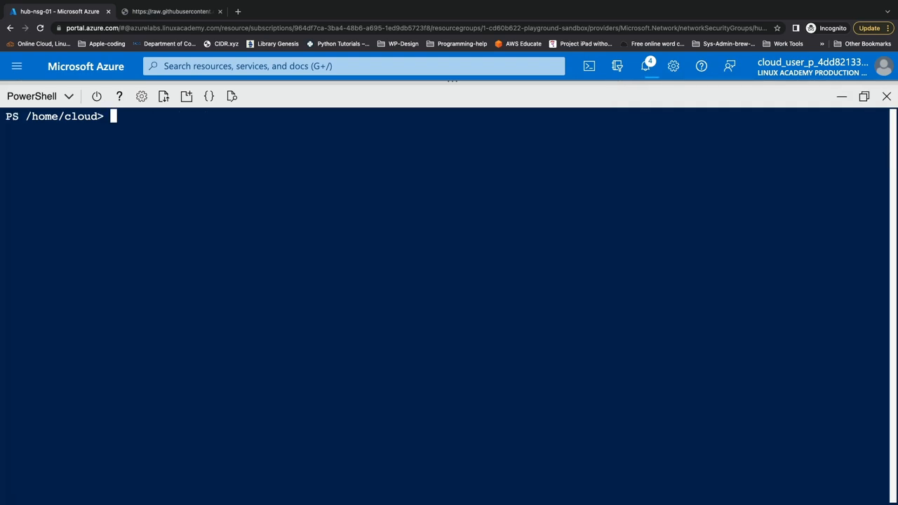
key(Up)
key(Up)
key(Up)
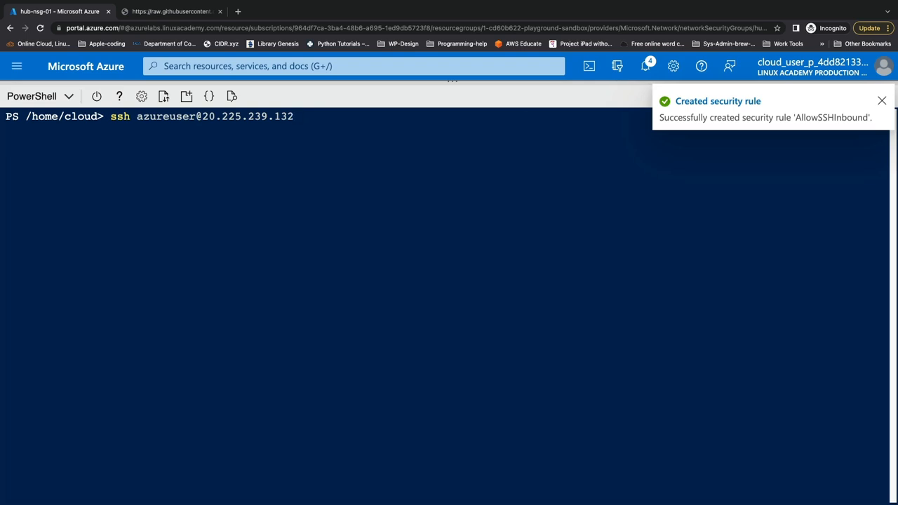
key(Return)
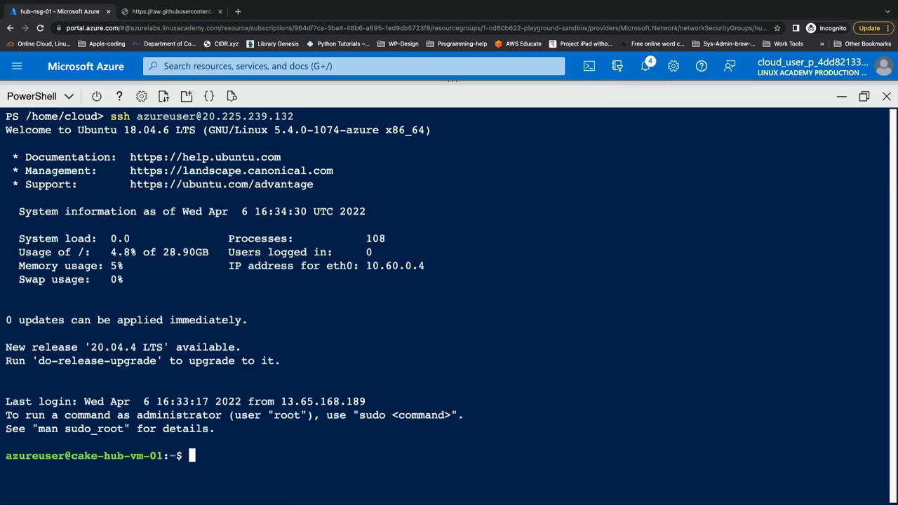
- Clear the VM's terminal and run sudo apt-get update to test outbound internet access
text(clear)
key(Return)
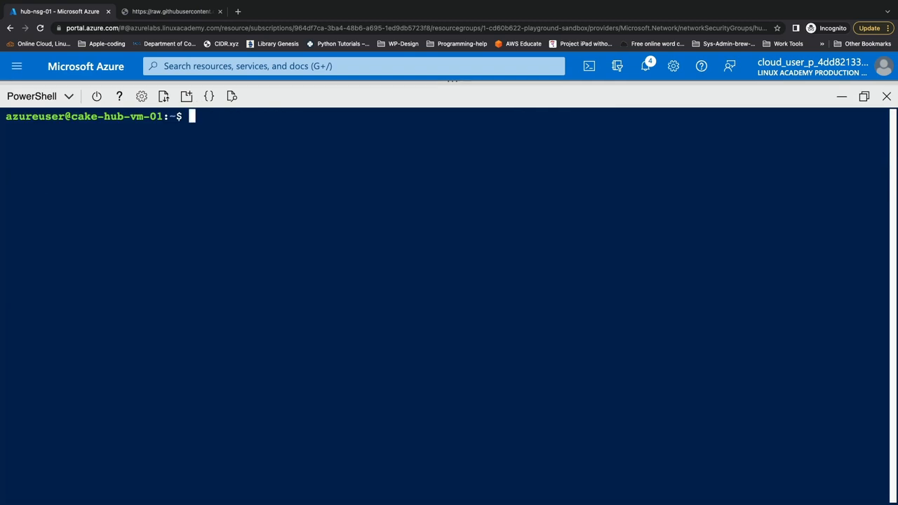
text(sudo apt-get update)
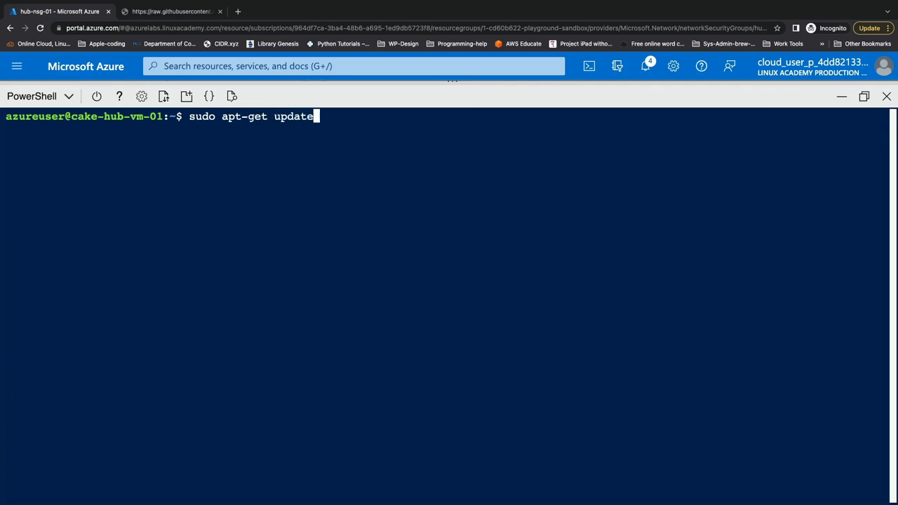
key(Return)
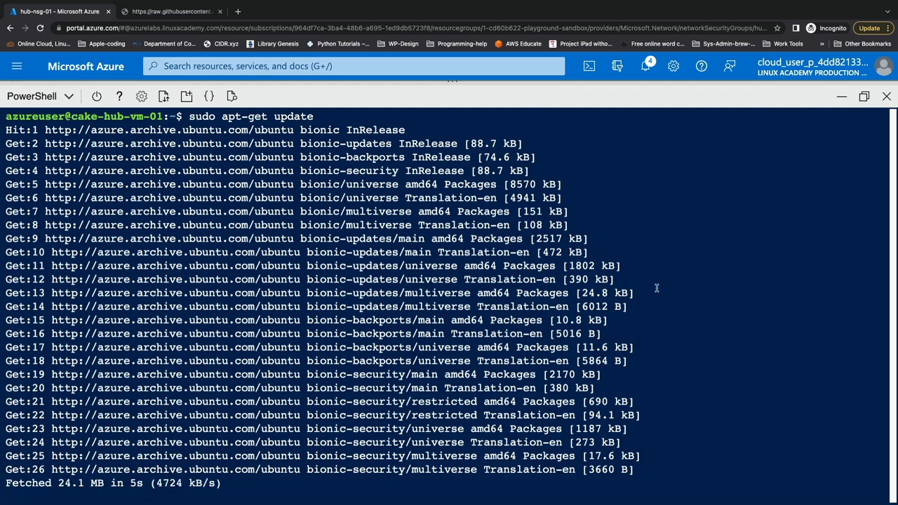
- Minimize Cloud Shell and start a new outbound security rule in hub-nsg-01 with source and destination both set to Any
click(841, 98)
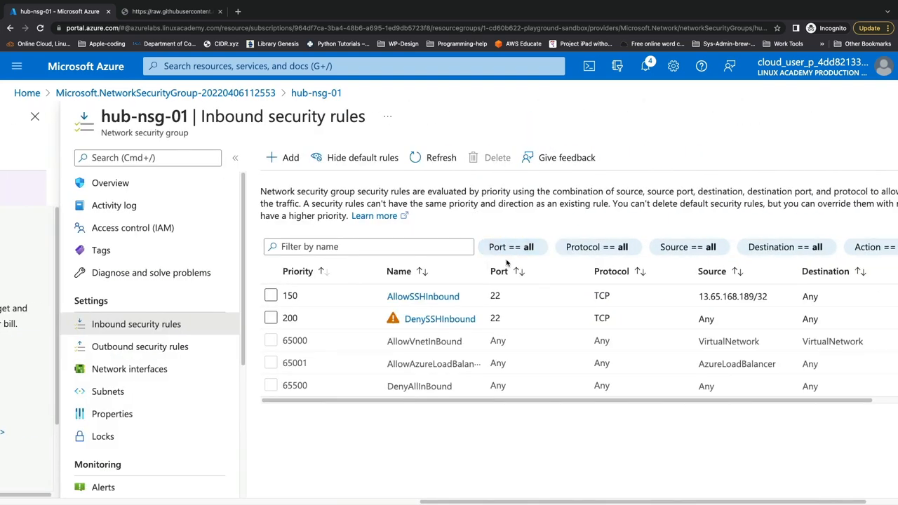
click(137, 349)
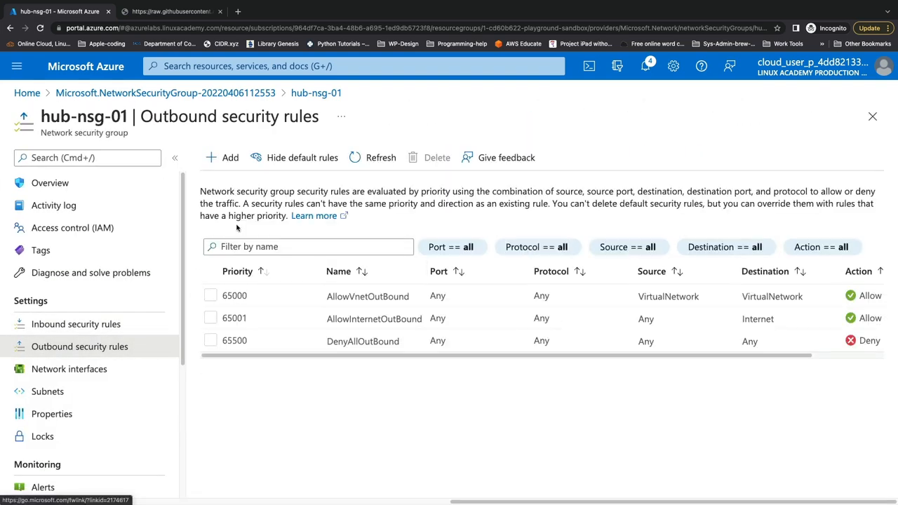
click(230, 158)
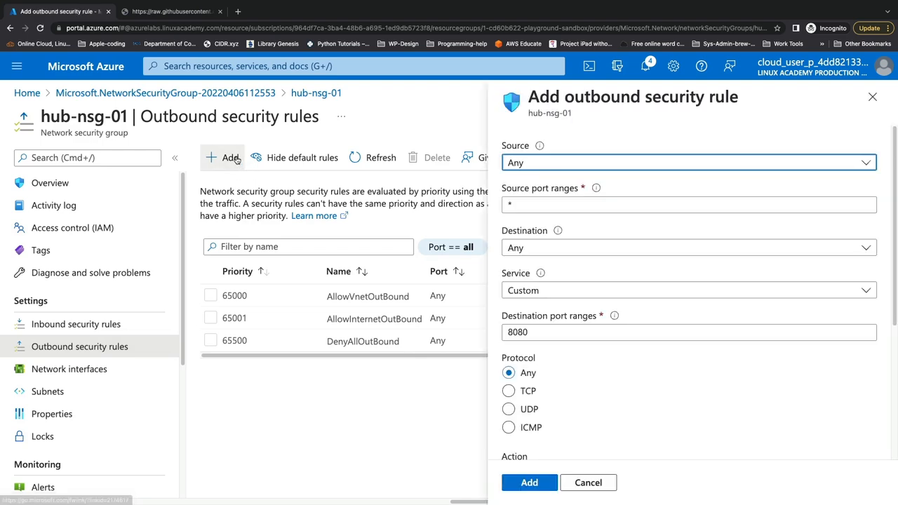
click(539, 167)
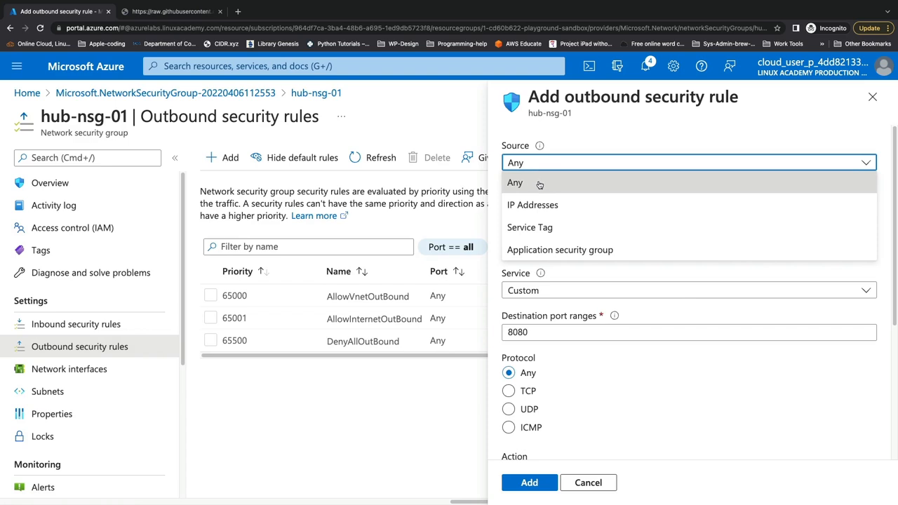
click(539, 185)
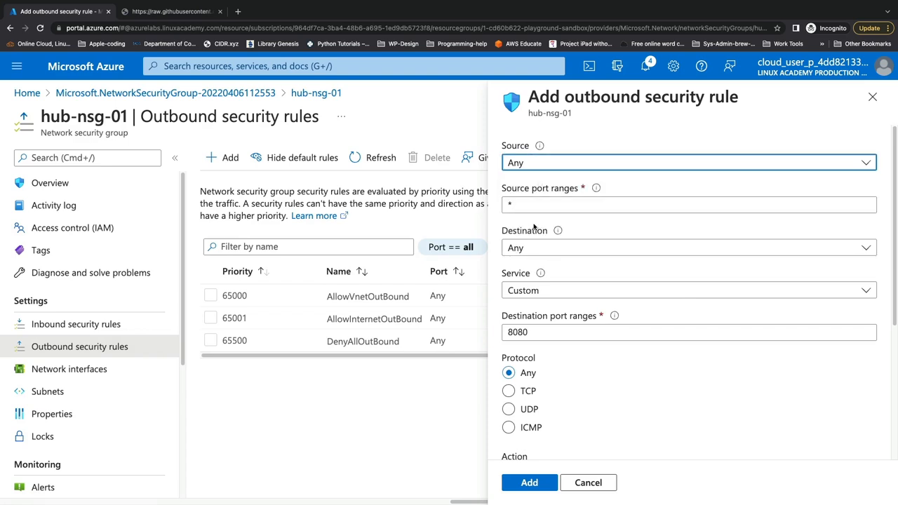
click(532, 253)
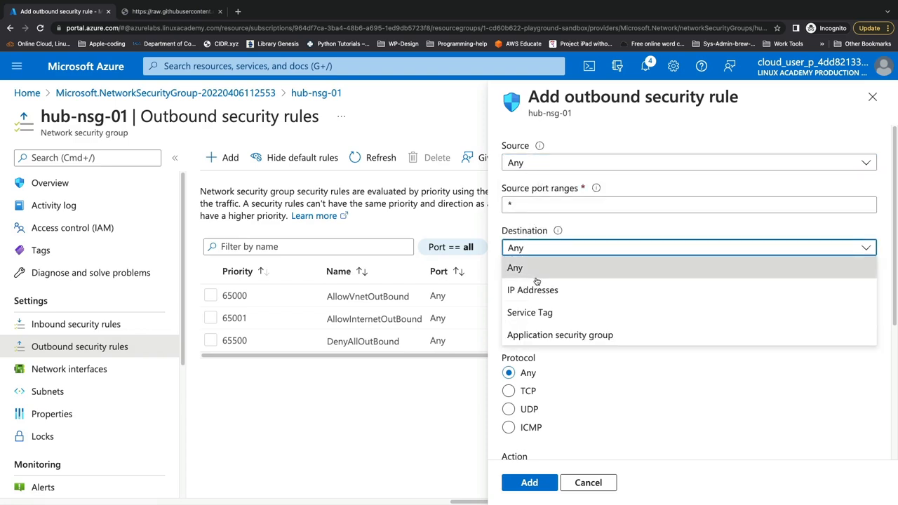
click(532, 274)
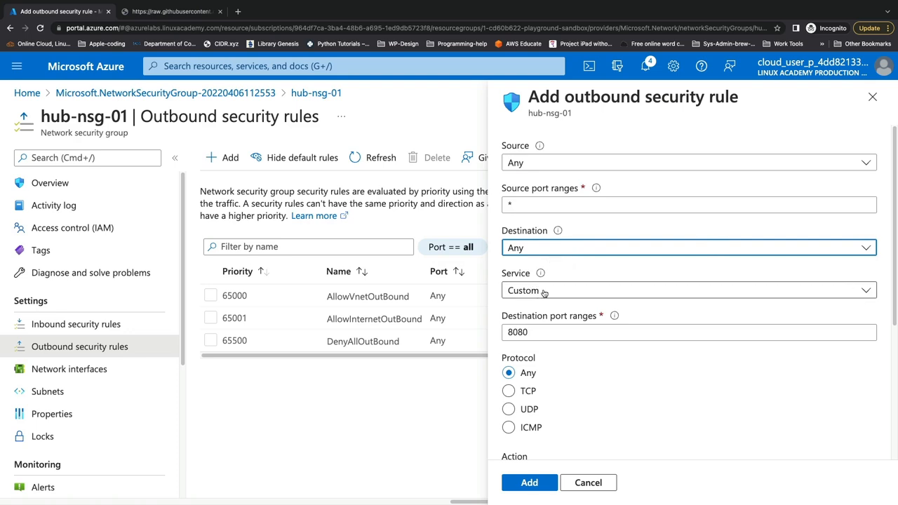
- Set the outbound rule's destination port ranges to * and its action to Deny, keeping the protocol Any
double_click(538, 330)
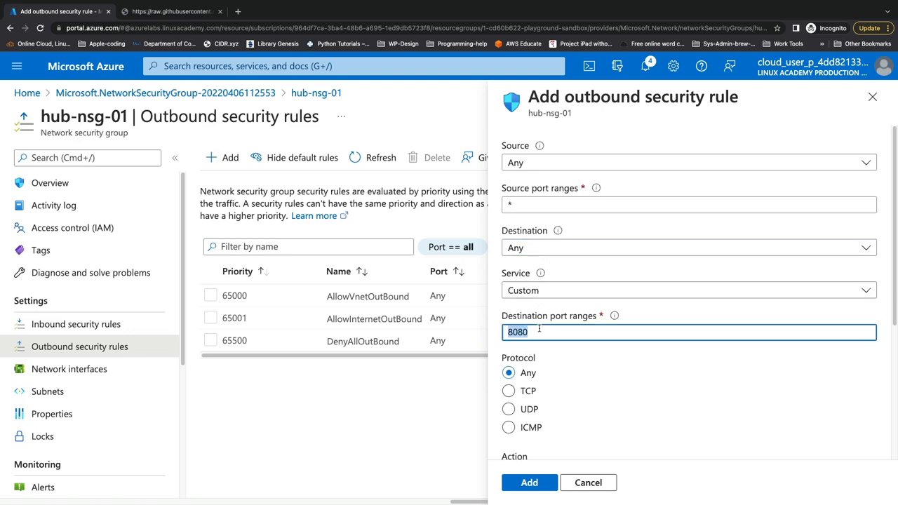
key(BackSpace)
text(*)
scroll(577, 378, down, 1)
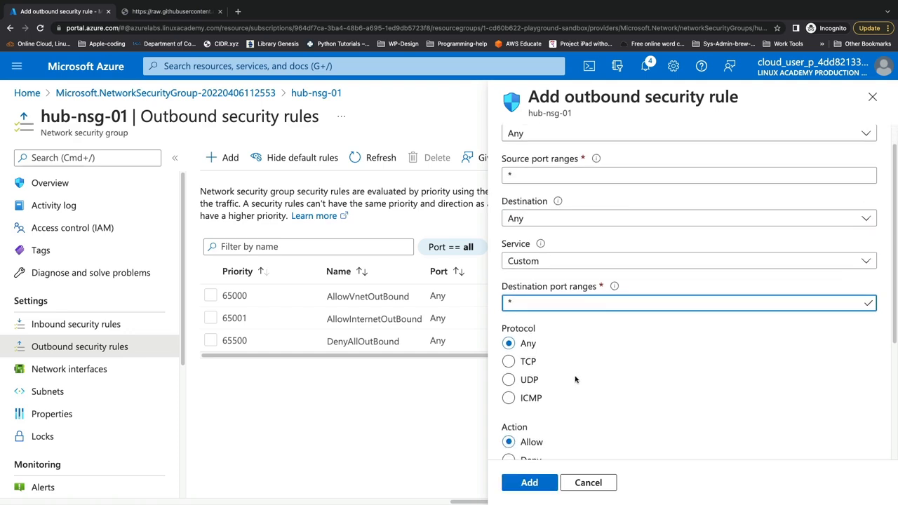
scroll(533, 393, down, 1)
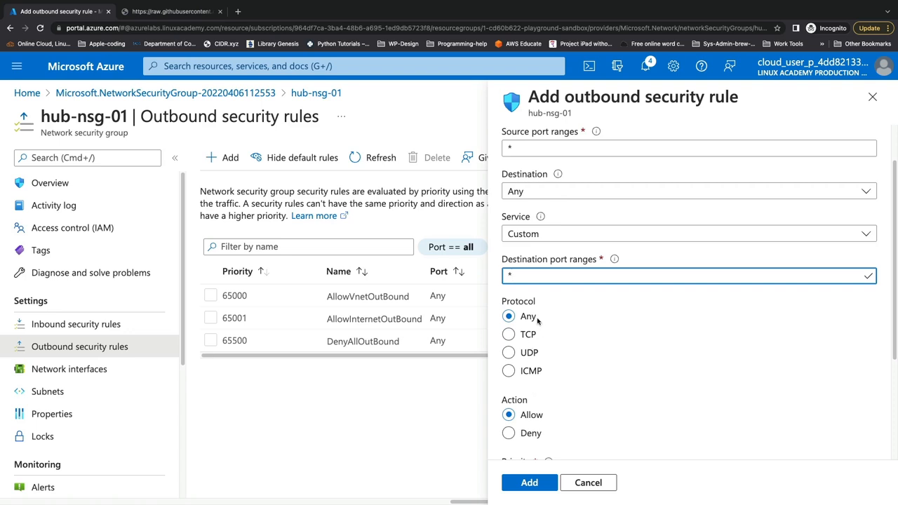
scroll(552, 379, down, 2)
click(526, 383)
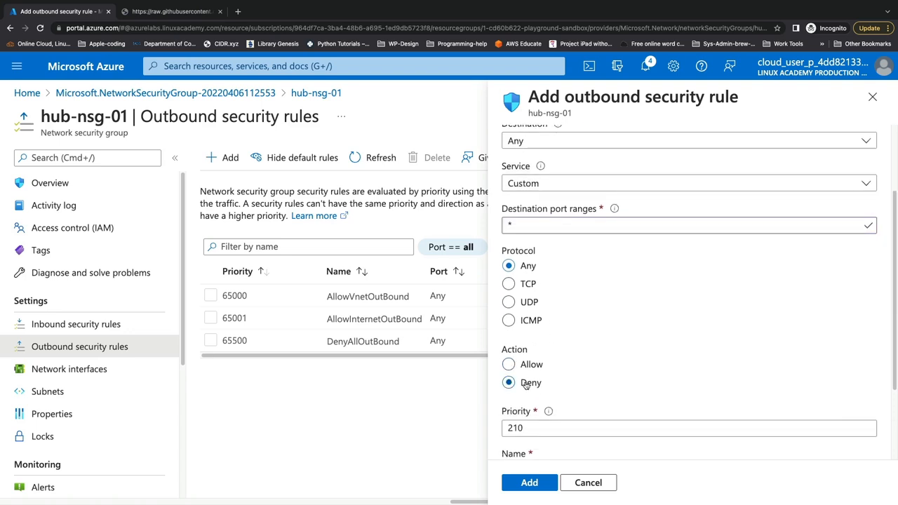
- Name the outbound rule DenyInternetOutbound and add it to the network security group
scroll(525, 385, down, 3)
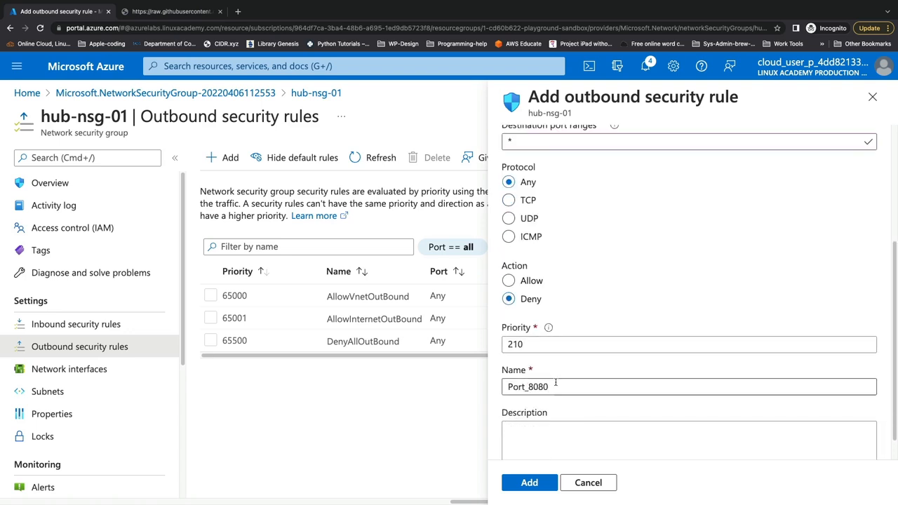
double_click(555, 385)
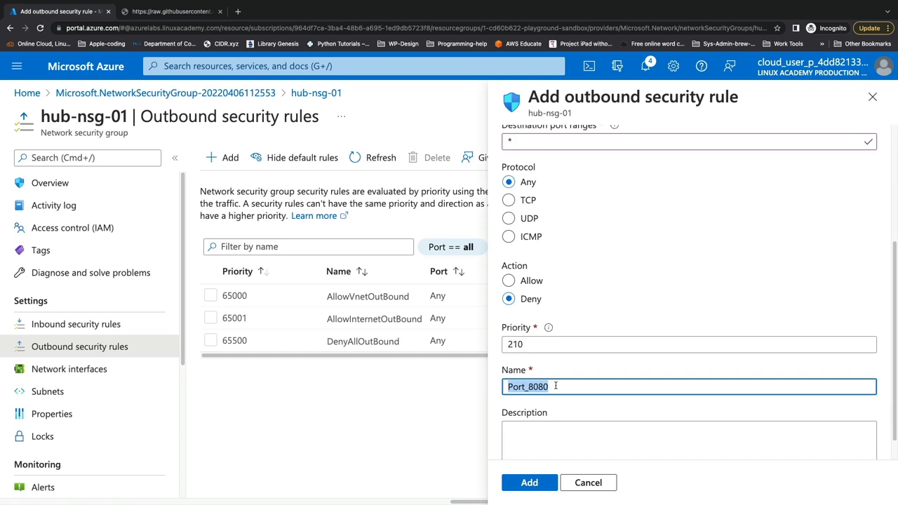
text(Al)
text(Deny)
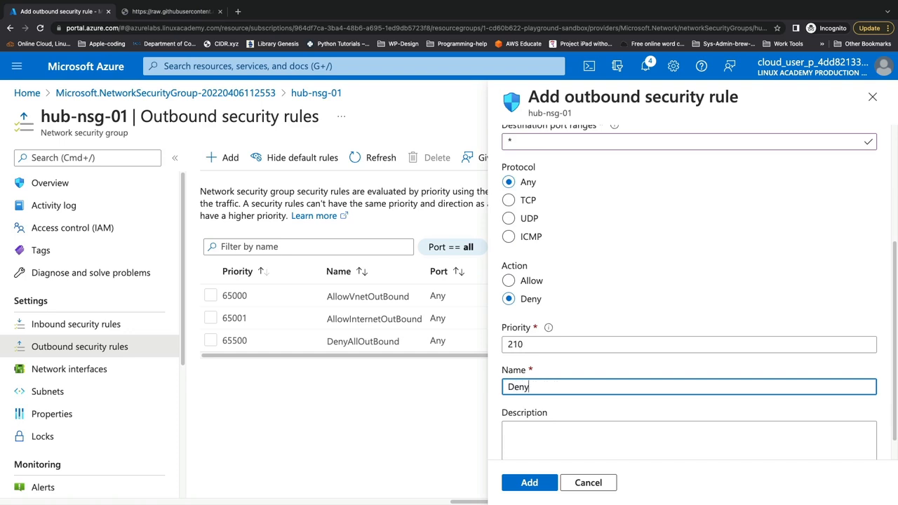
text(InternetOutbound)
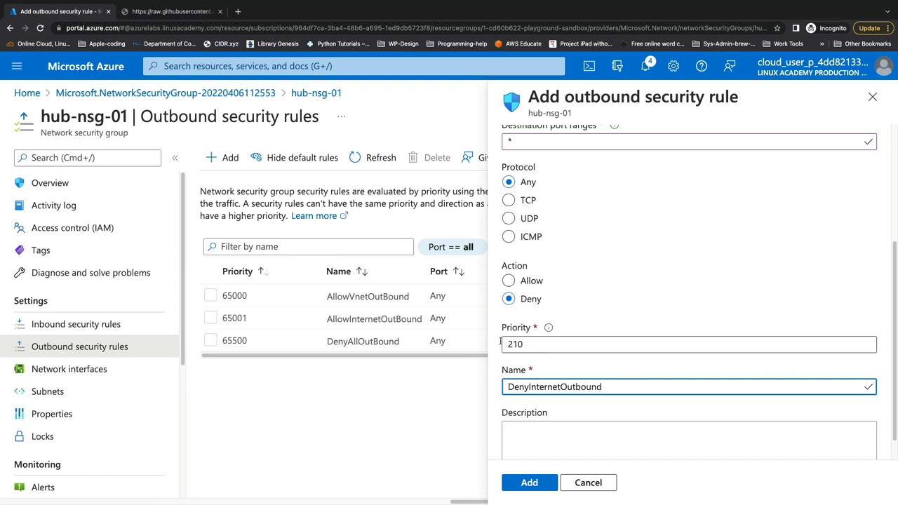
click(542, 483)
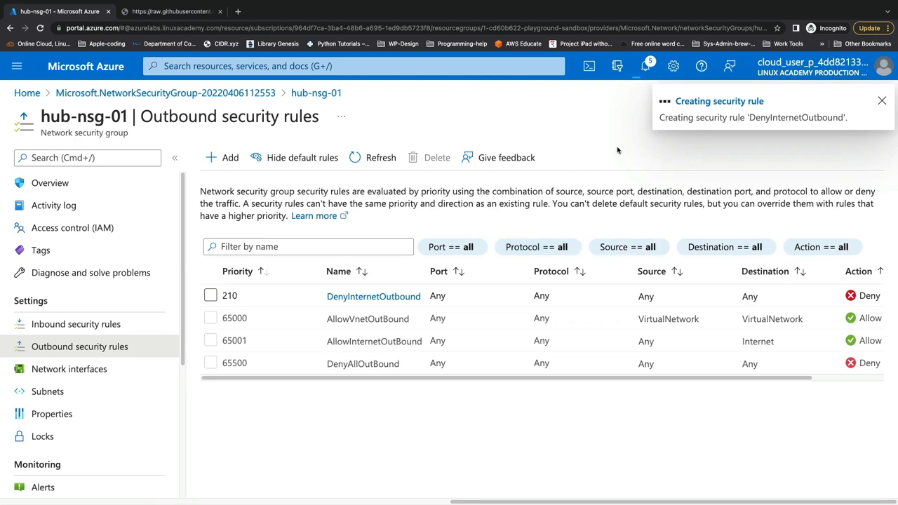
- Reopen Cloud Shell, clear the VM's terminal, and rerun sudo apt-get update to test outbound access under the deny rule
click(591, 77)
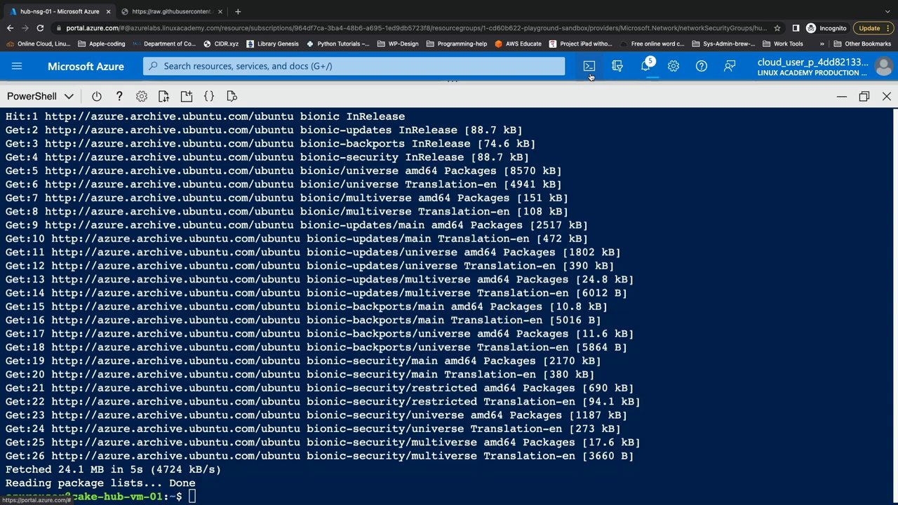
text(clear)
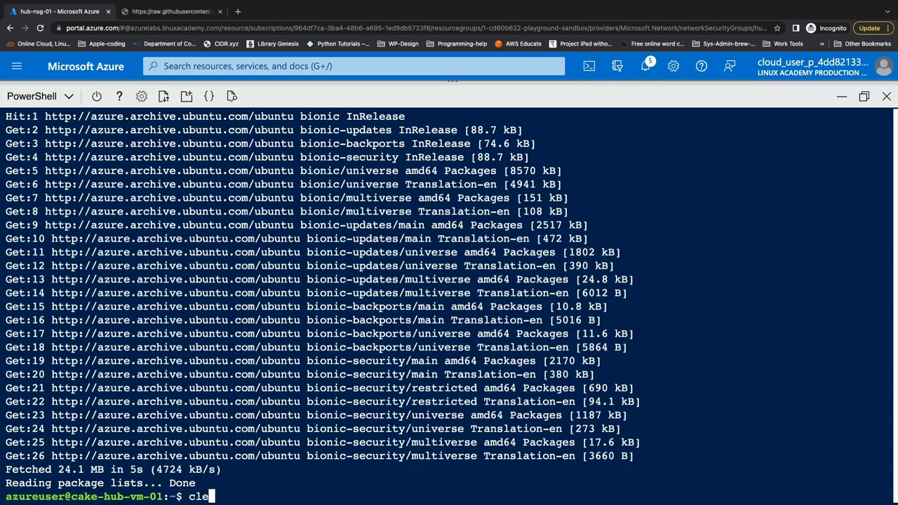
key(Return)
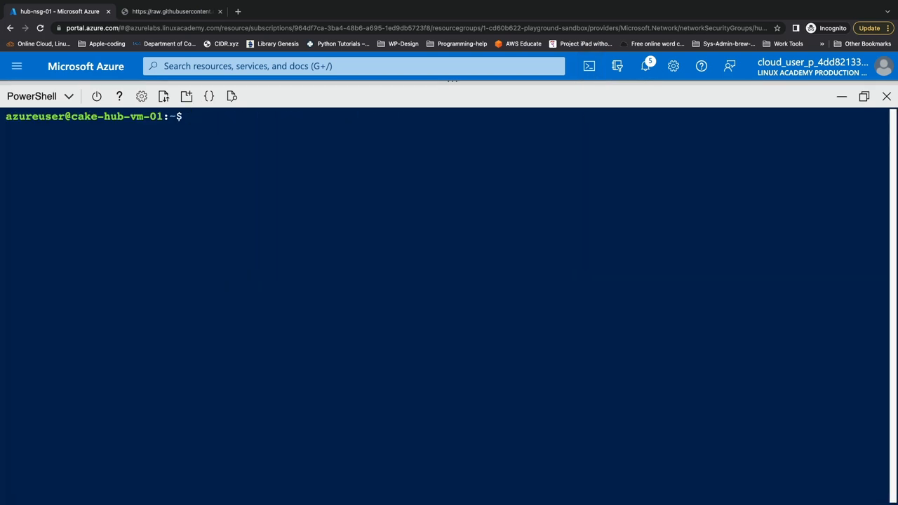
text(sudo apt-get update)
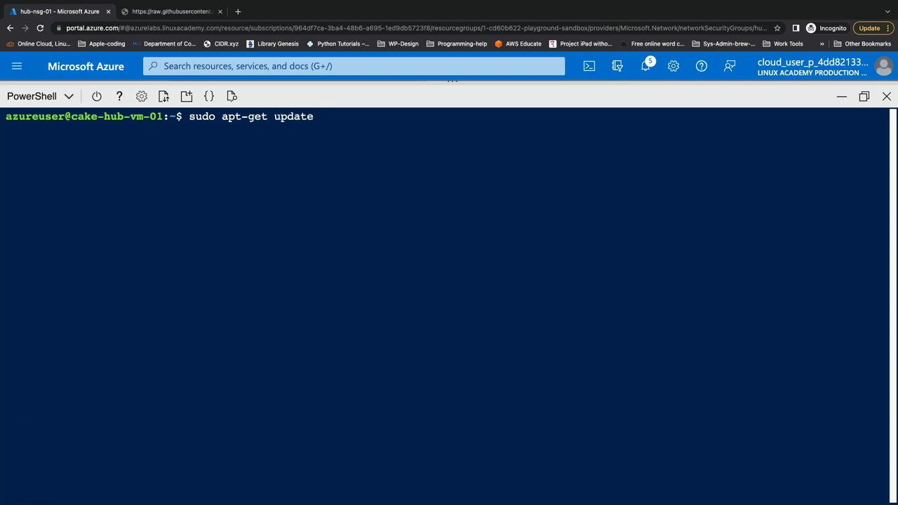
key(Return)
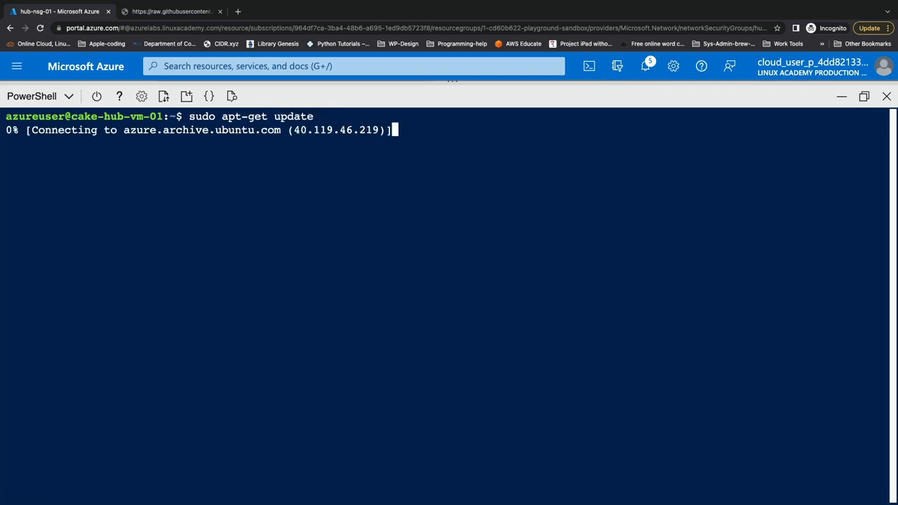